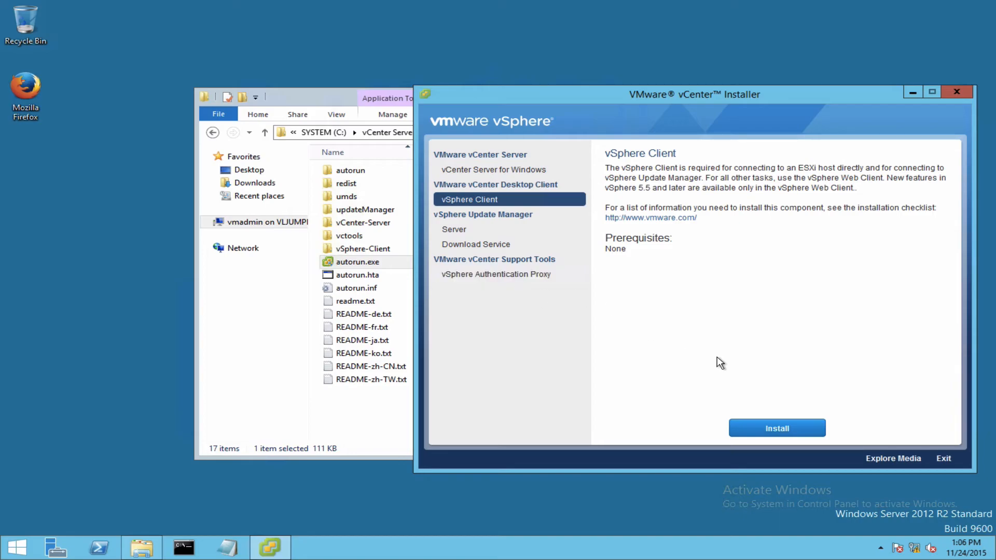
# Step: Install VMware vSphere Client 6.0 in English (United States), accepting the license agreement and keeping the default destination folder
pyautogui.click(777, 428)
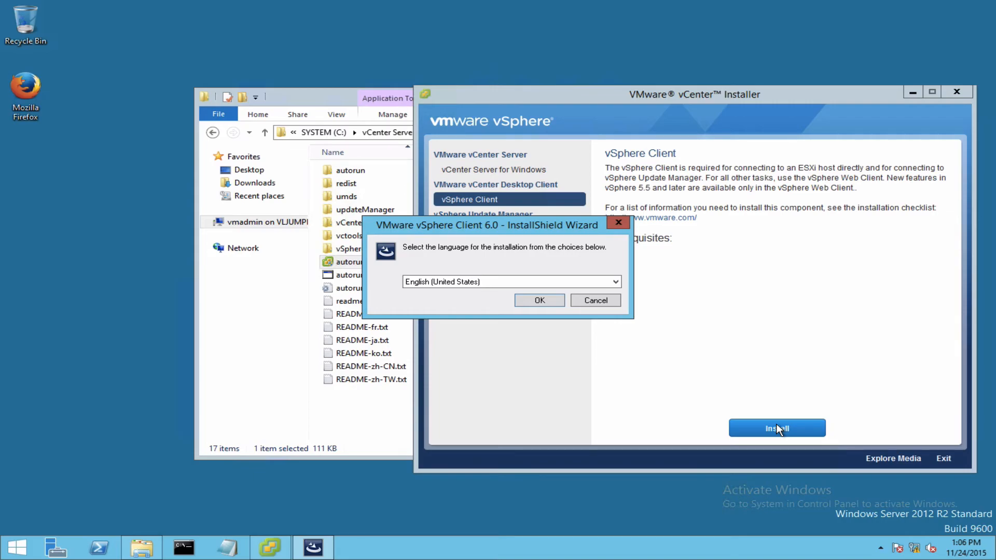
pyautogui.click(540, 300)
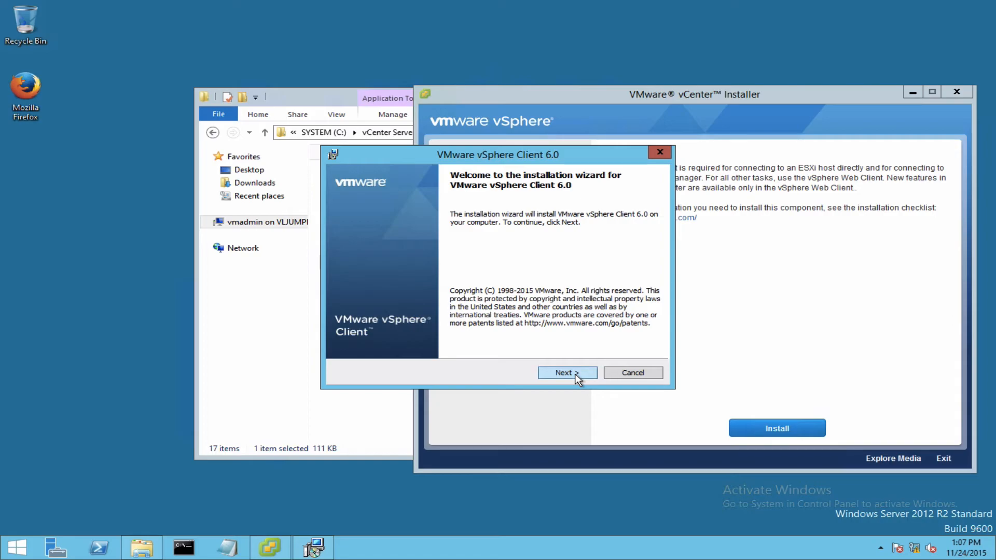
pyautogui.click(575, 376)
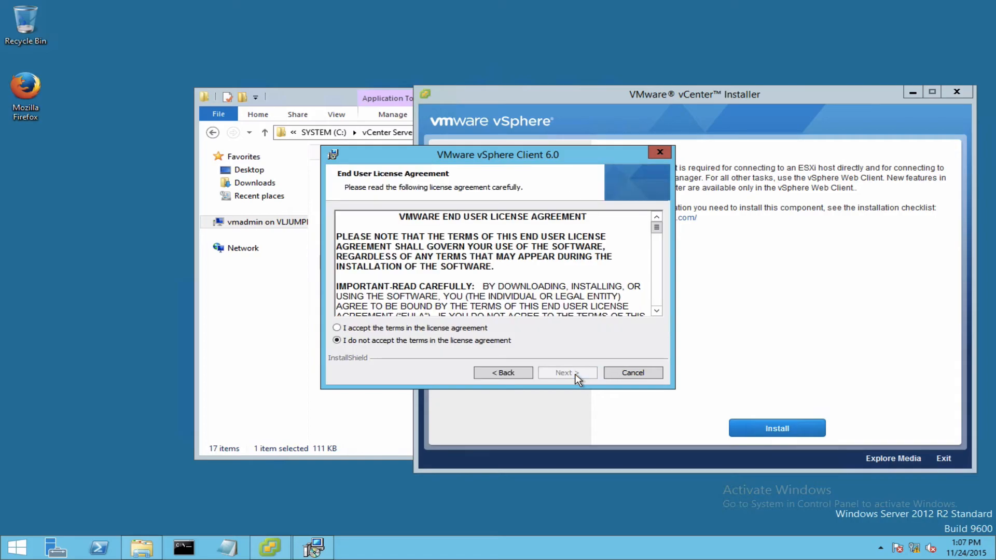
pyautogui.click(478, 328)
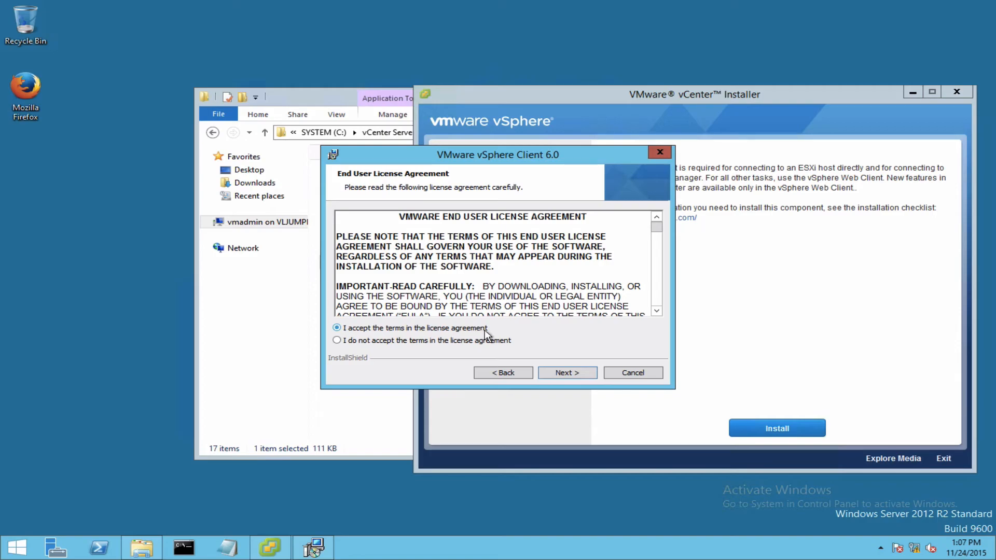
pyautogui.click(564, 374)
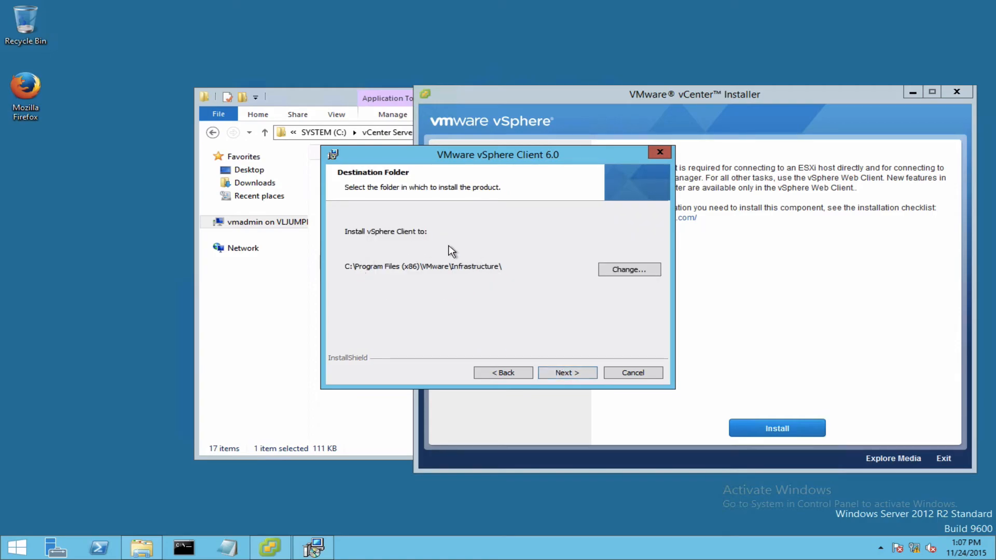
pyautogui.click(580, 377)
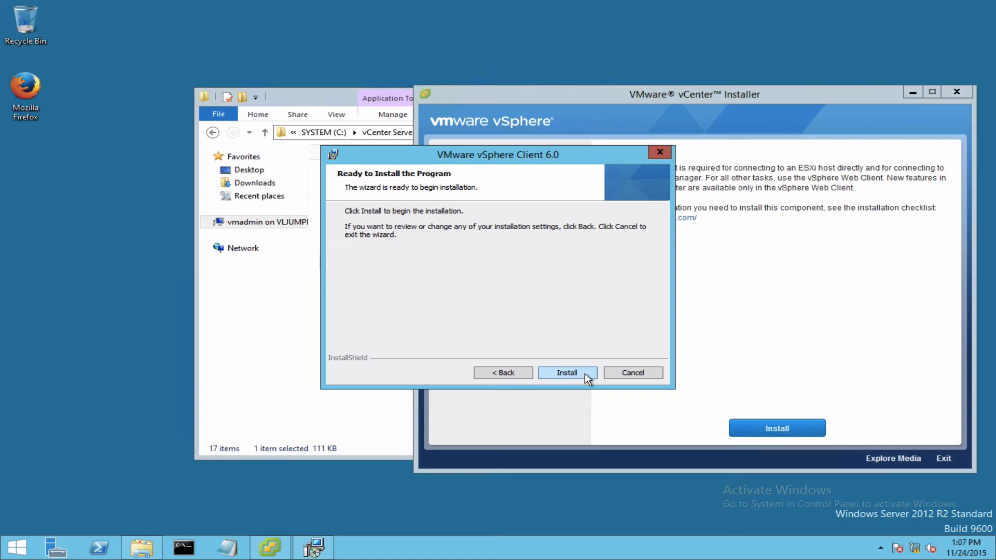
pyautogui.click(583, 372)
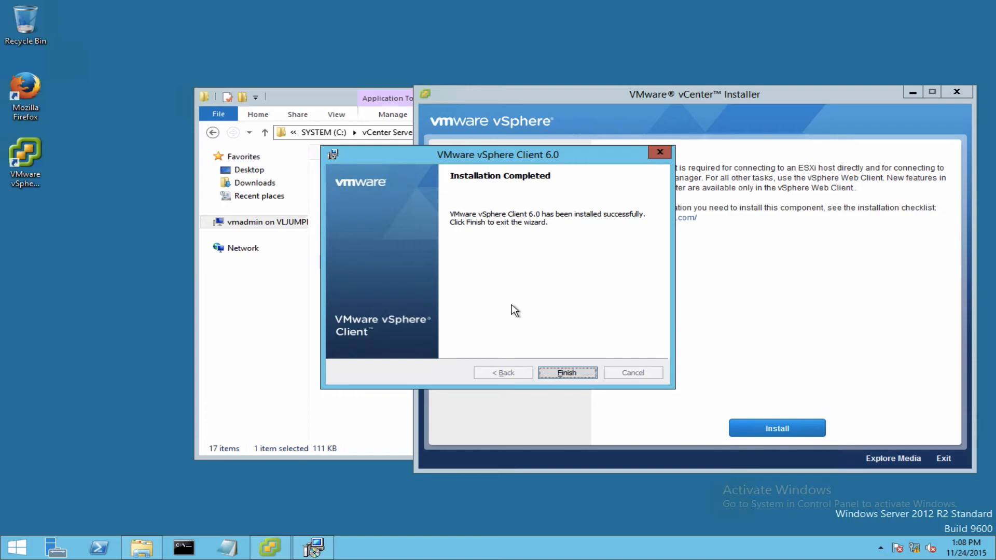
pyautogui.click(572, 372)
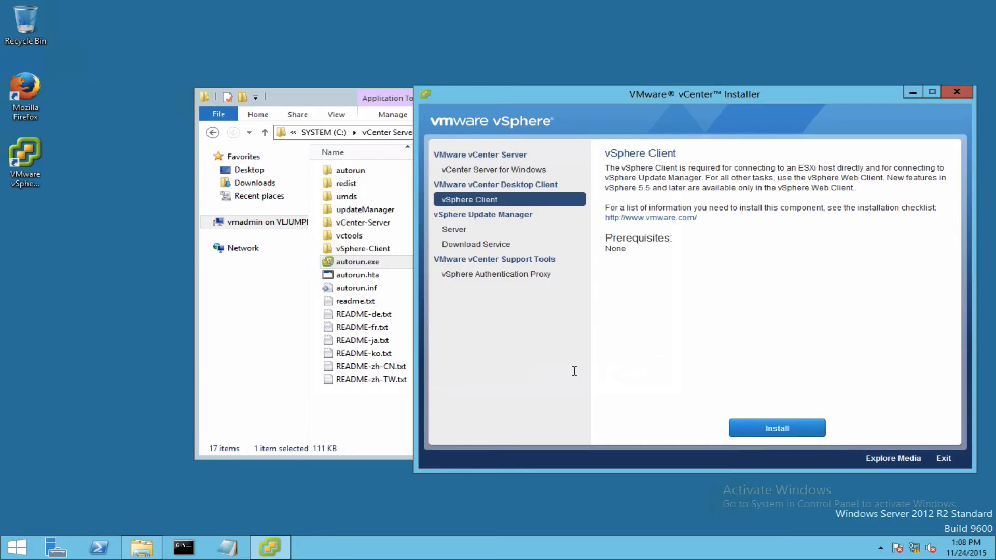
# Step: Launch the vSphere Client, log in to vlvcsa51.vlab.net with the administrator user name and account password, and maximize its window past the evaluation notice
pyautogui.doubleClick(29, 151)
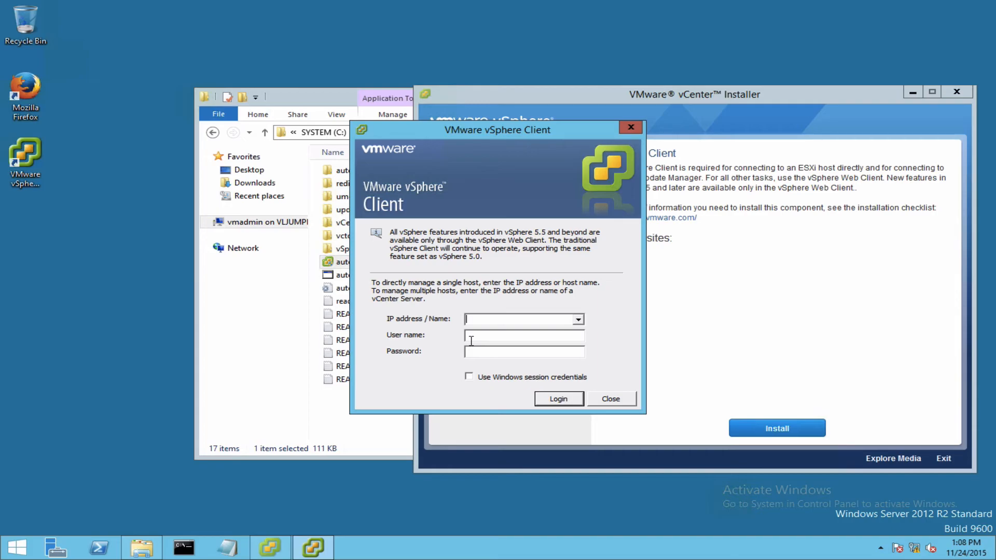
pyautogui.write('vl')
pyautogui.write('vcsa51.vlab.net')
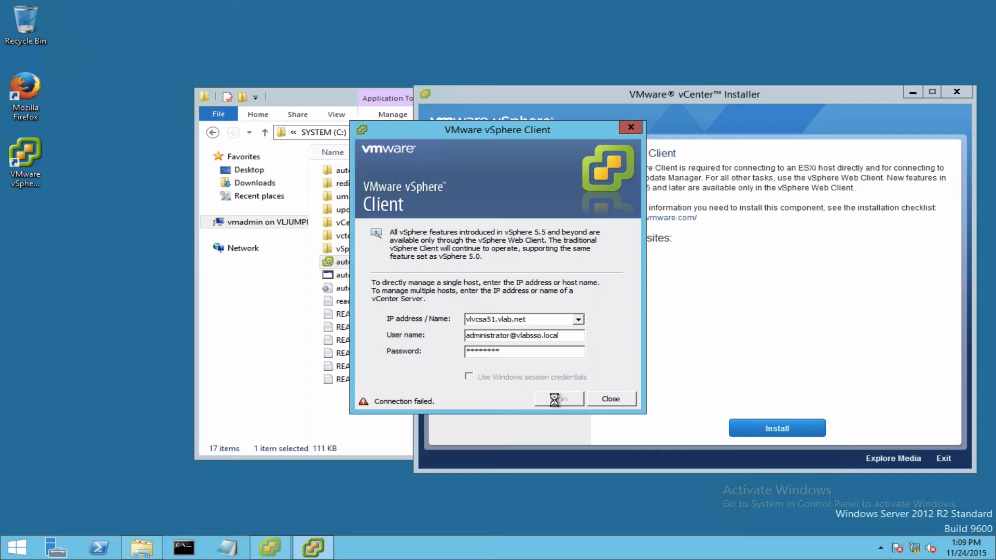
pyautogui.press('Return')
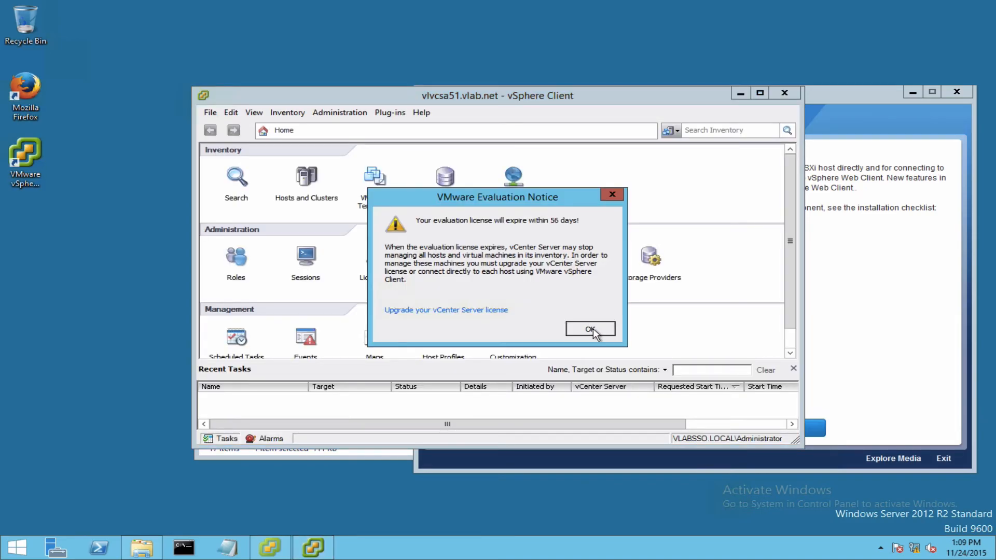
pyautogui.click(593, 328)
pyautogui.click(760, 94)
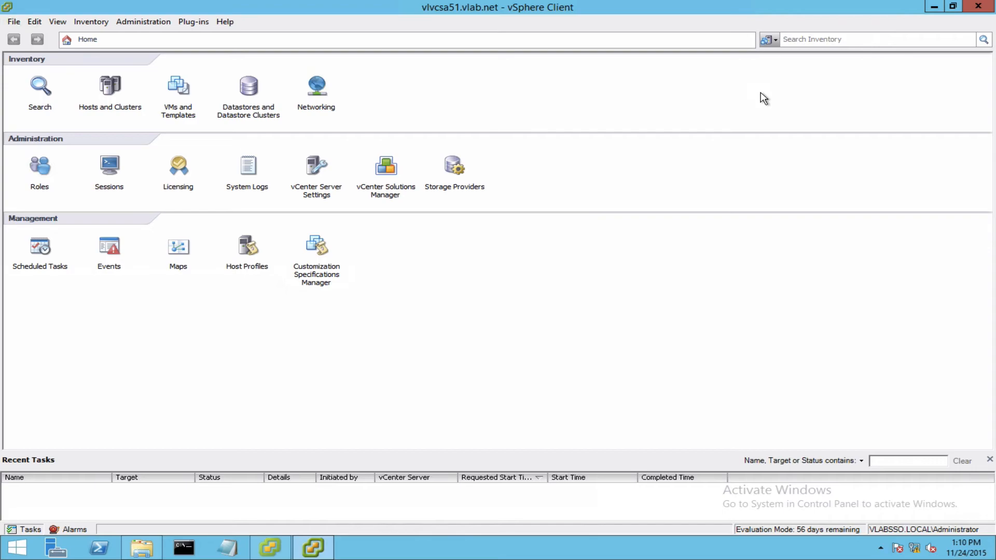
# Step: Show the Hosts and Clusters inventory and expand vlvcsa51.vlab.net, datacenter DC01 and the item beneath it
pyautogui.click(111, 78)
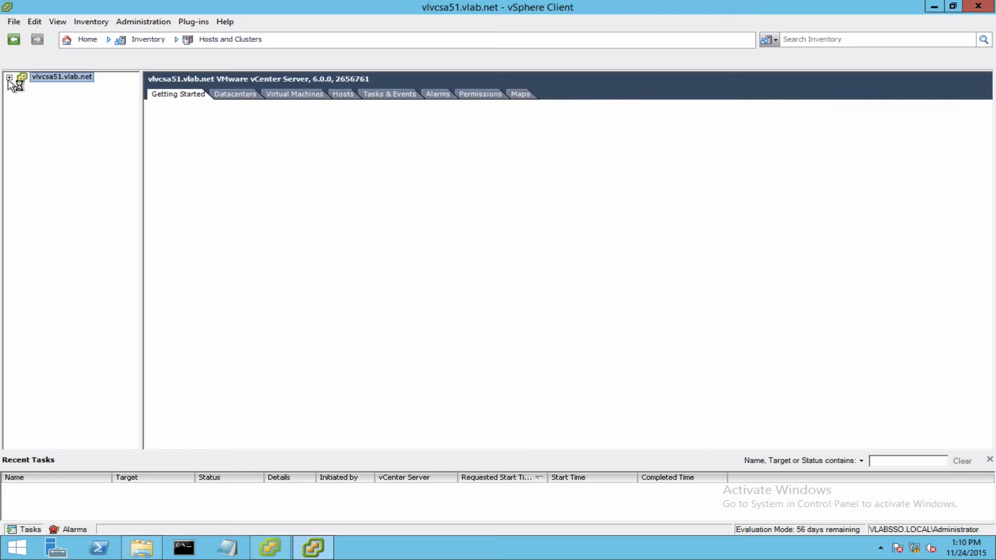
pyautogui.click(9, 77)
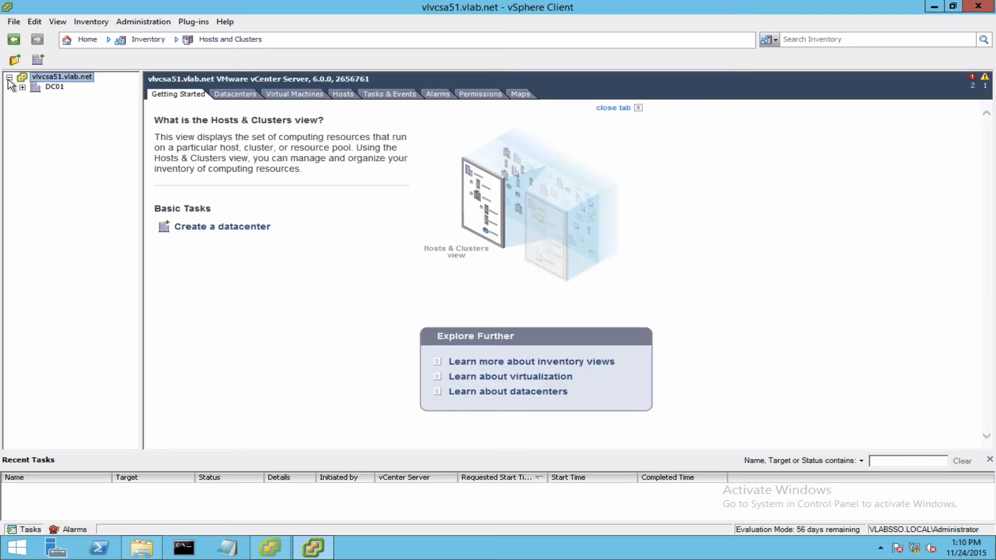
pyautogui.click(23, 88)
pyautogui.click(35, 98)
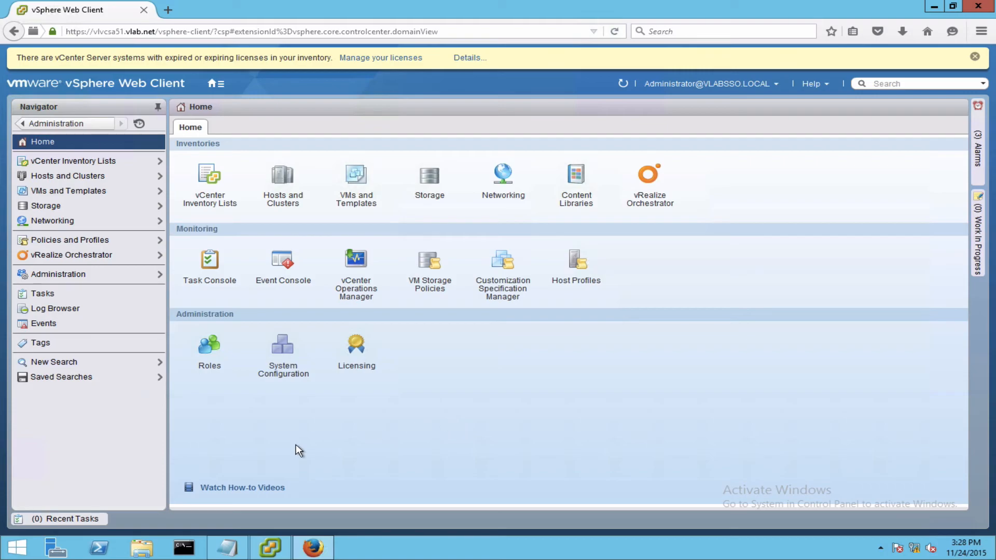
# Step: Switch to the desktop vSphere Client and view its Licensing page from the home page
pyautogui.click(271, 553)
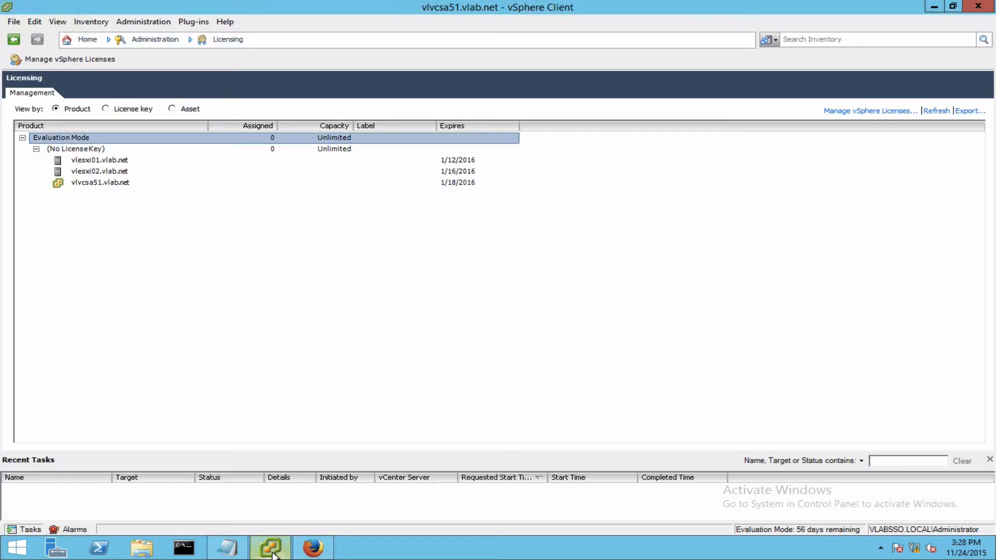
pyautogui.click(90, 41)
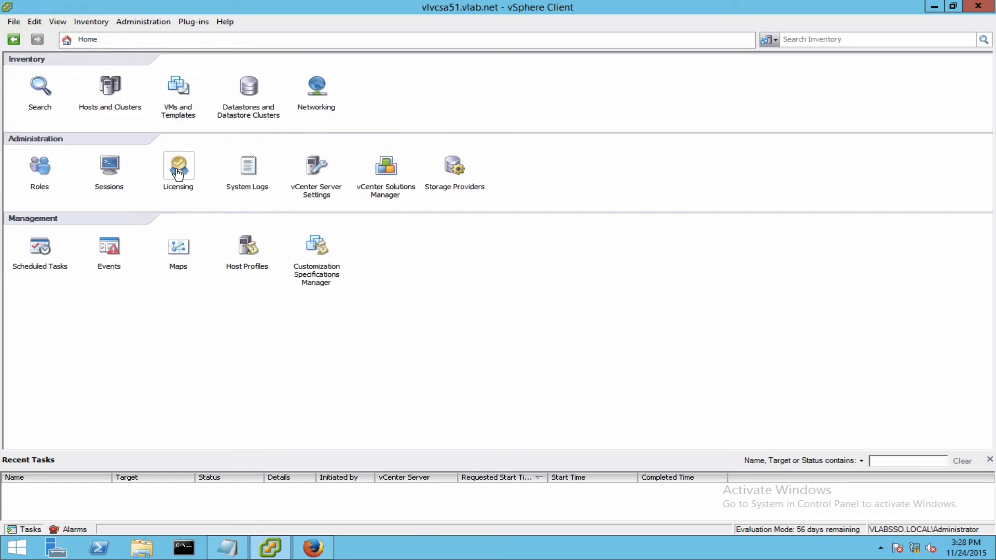
pyautogui.click(185, 169)
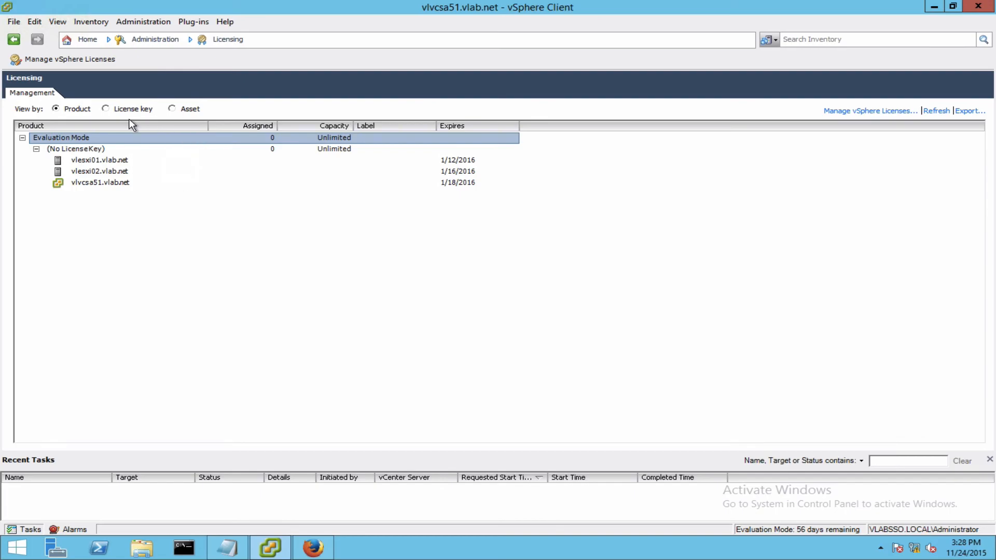
# Step: Switch to the vSphere Web Client in Firefox and add new licenses by pasting the two license keys, keeping the default license names
pyautogui.click(314, 549)
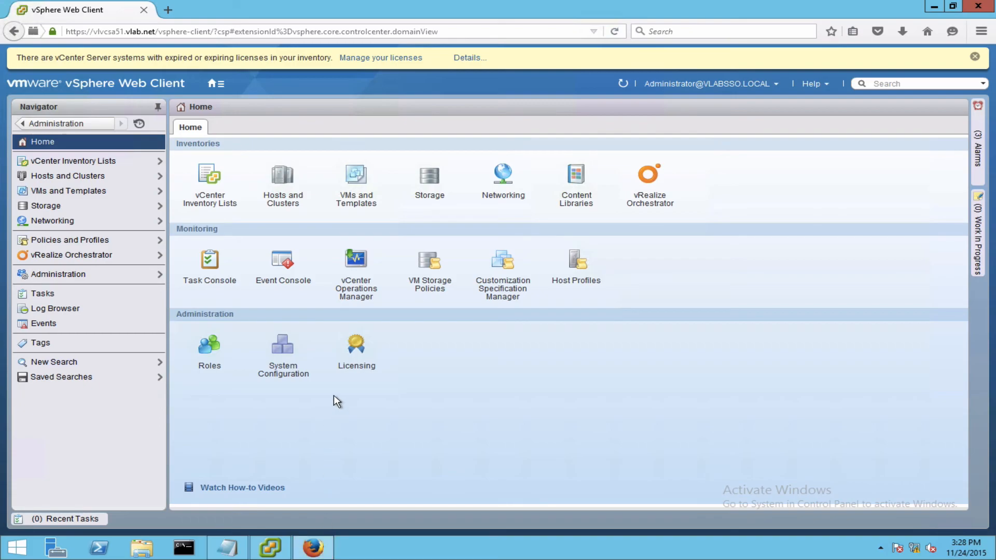
pyautogui.click(355, 345)
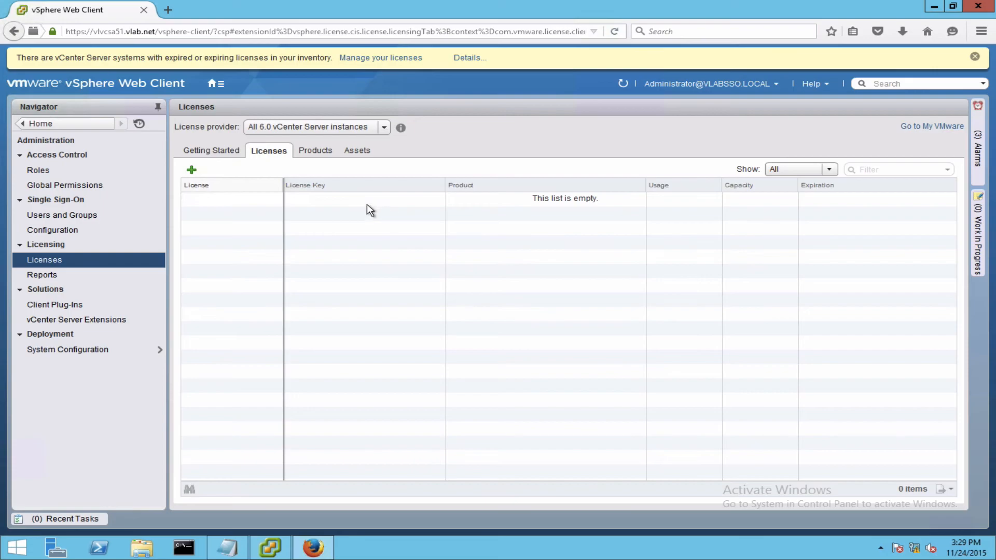
pyautogui.click(191, 170)
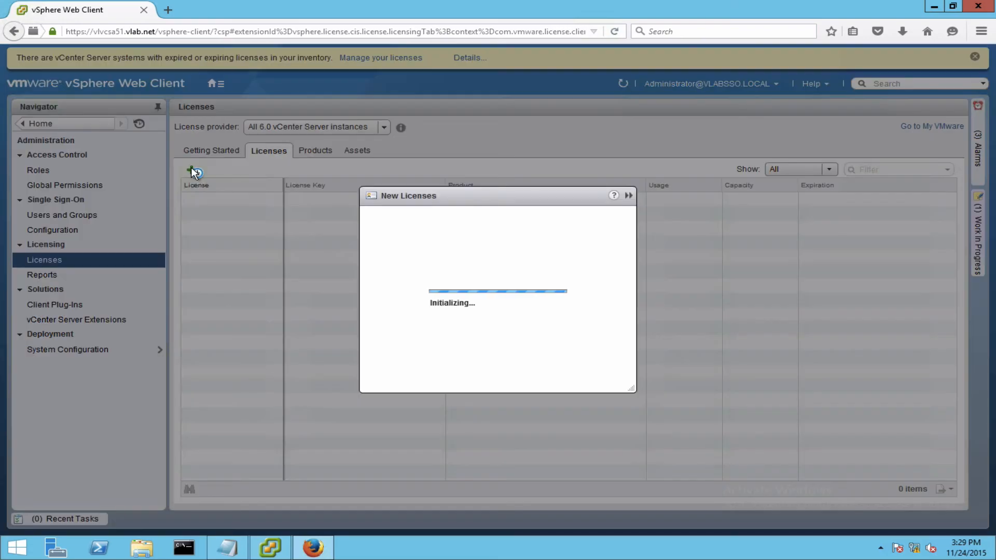
pyautogui.hotkey('ctrl', 'v')
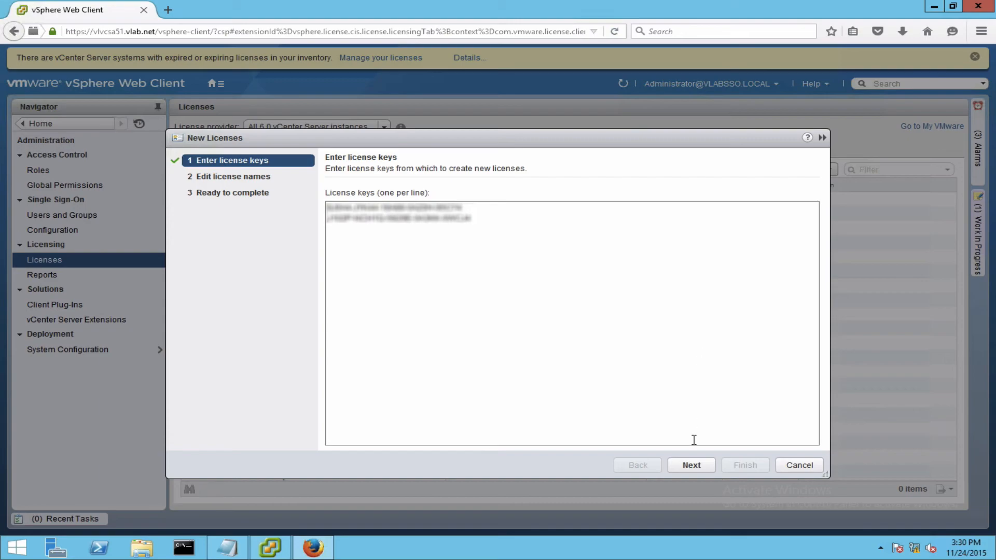
pyautogui.click(699, 464)
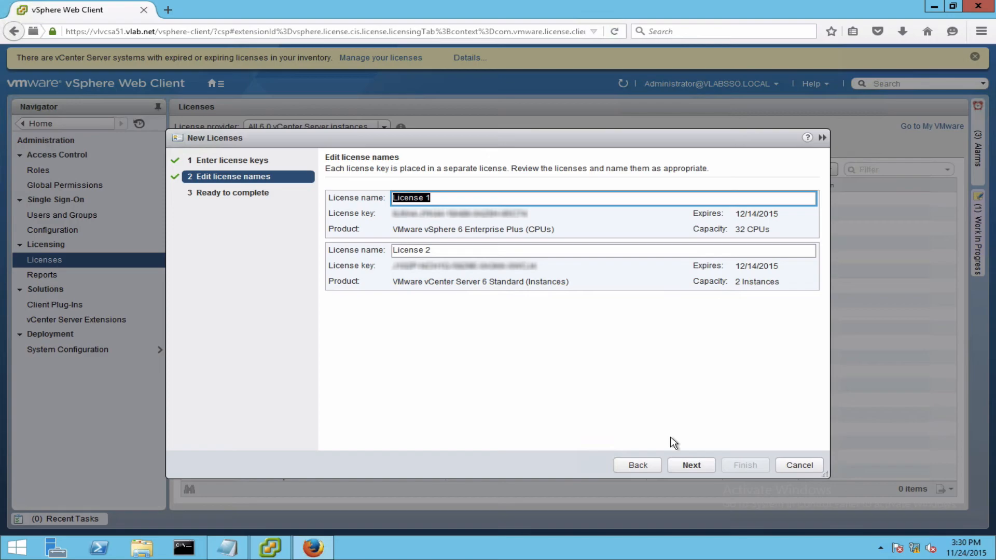
pyautogui.click(699, 464)
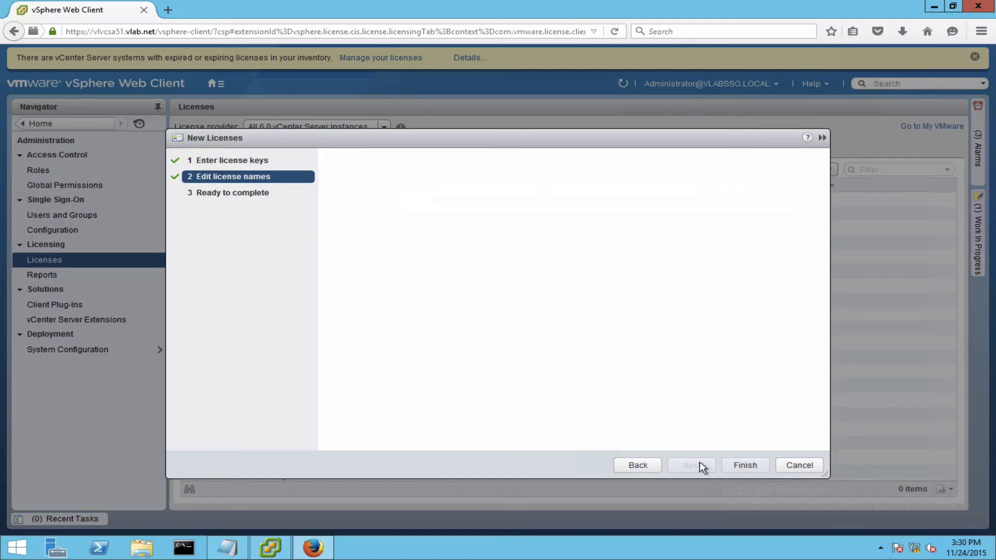
pyautogui.click(745, 465)
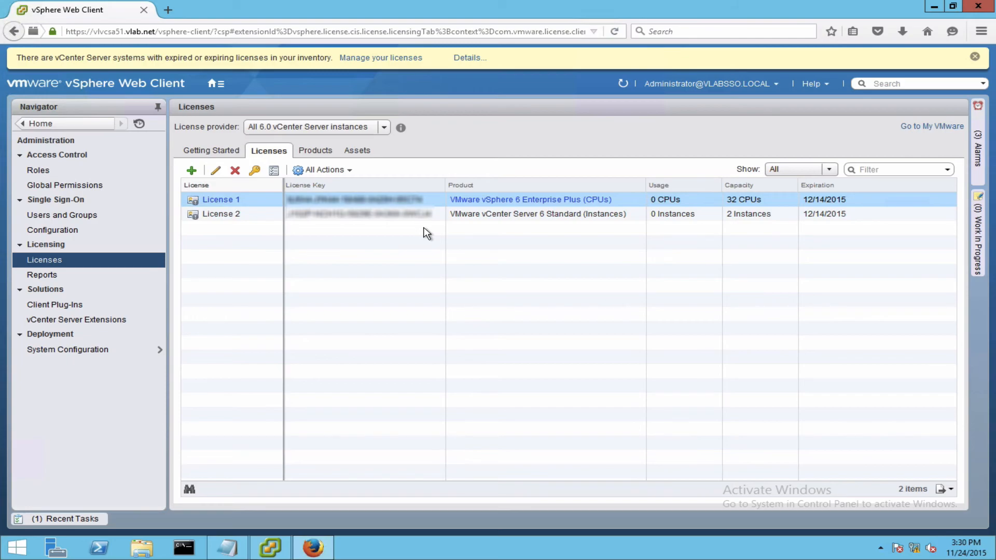
# Step: Assign License 2 to the vCenter Server system vlvcsa51.vlab.net in the licensing assets
pyautogui.click(357, 151)
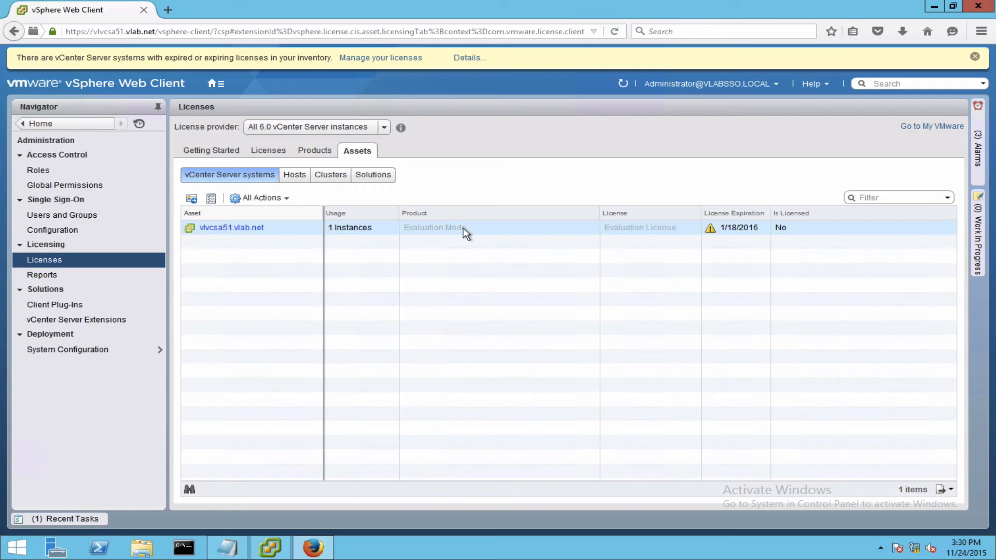
pyautogui.click(286, 199)
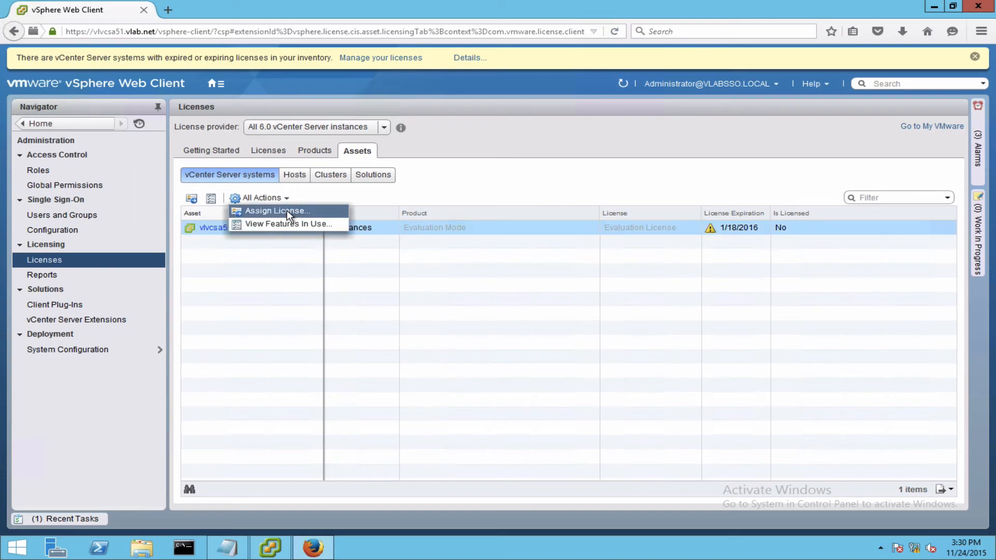
pyautogui.click(294, 210)
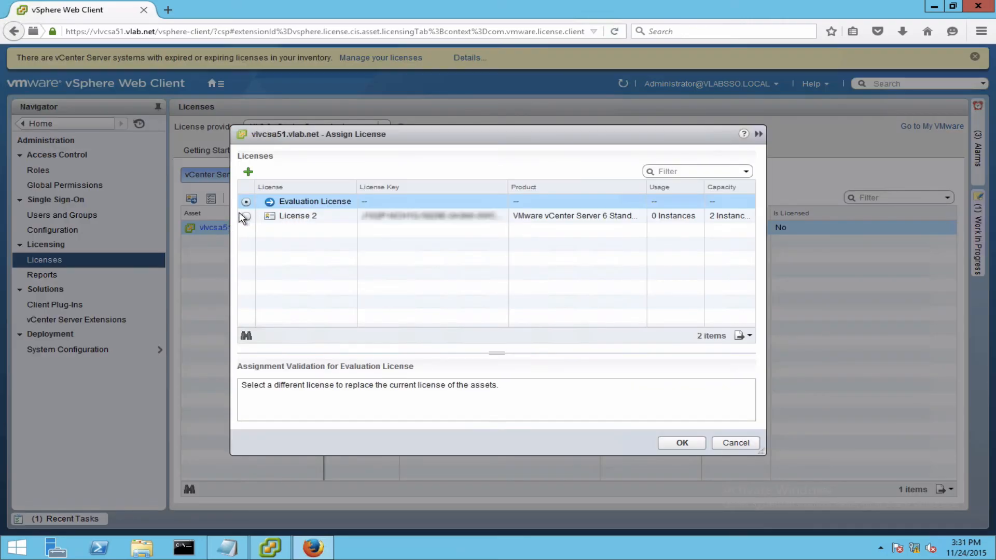
pyautogui.click(245, 216)
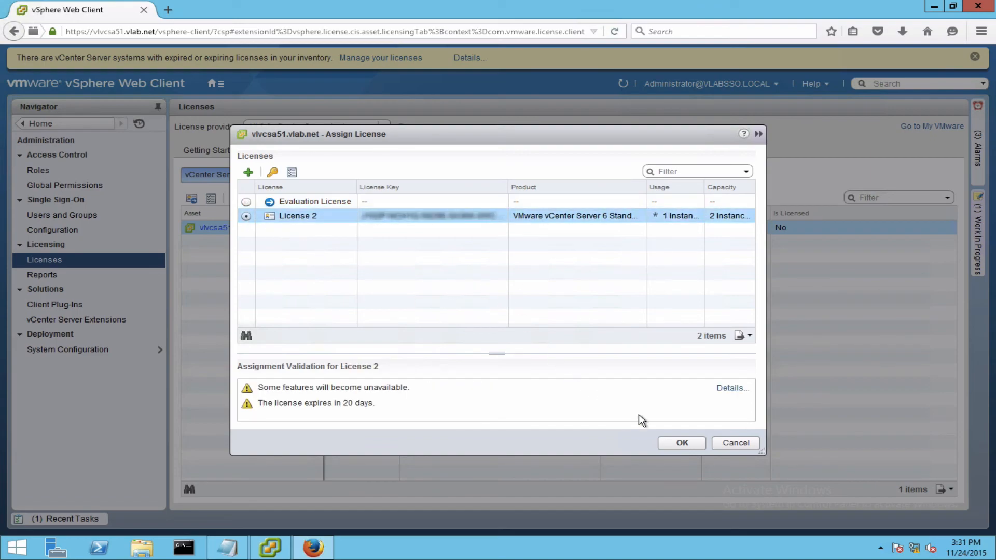
pyautogui.click(681, 443)
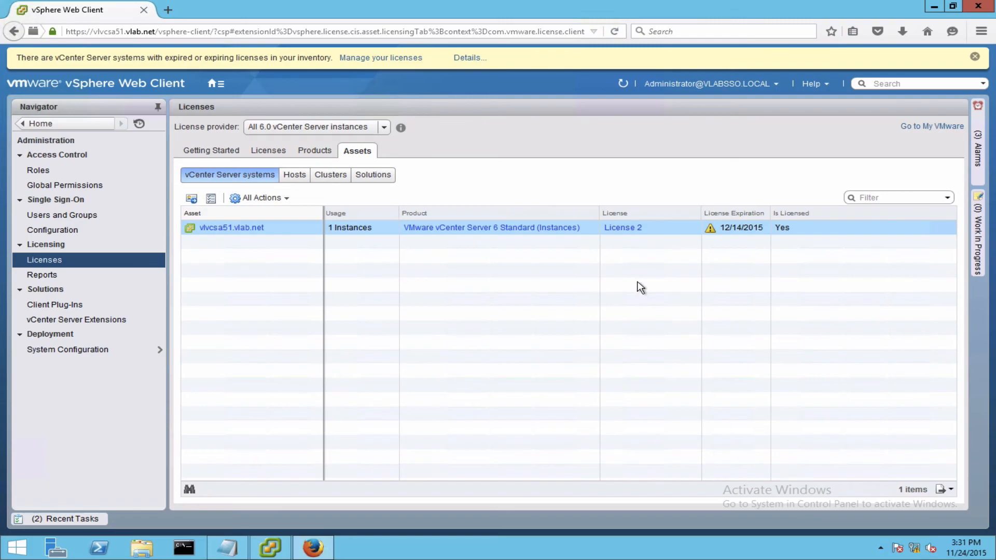
# Step: Assign License 1 to both ESXi hosts, vlesxi01.vlab.net and vlesxi02.vlab.net, in the licensing assets
pyautogui.click(296, 176)
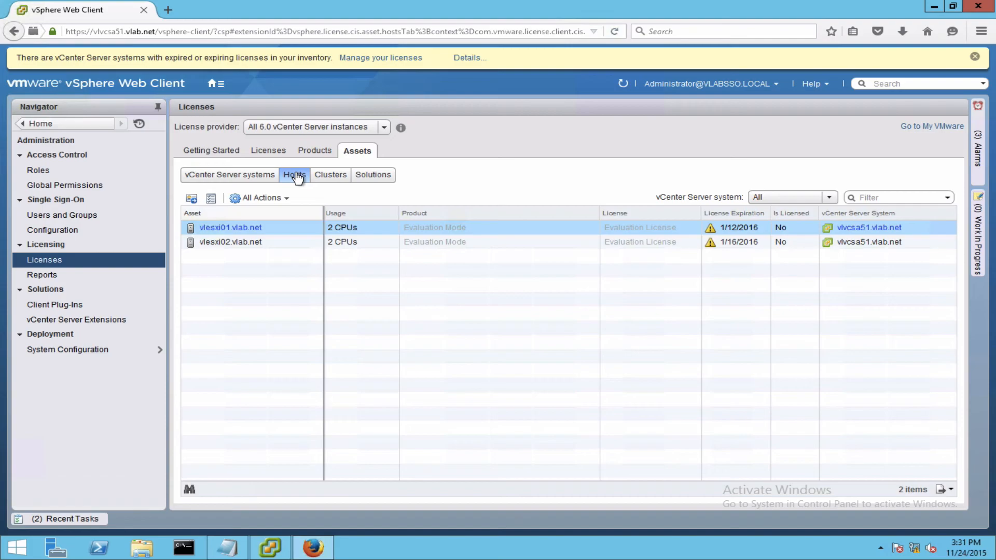
pyautogui.keyDown('shift'); pyautogui.click(279, 247); pyautogui.keyUp('shift')
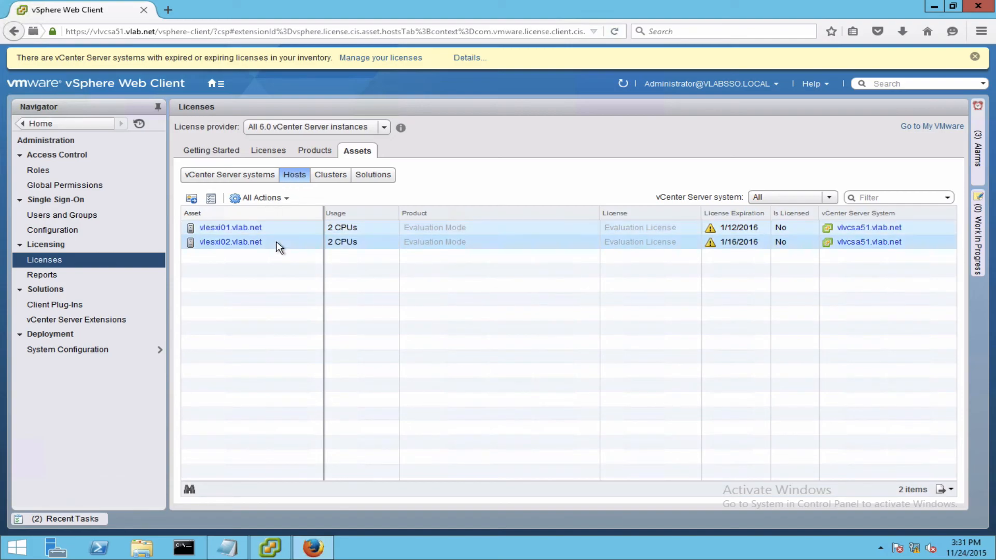
pyautogui.click(267, 198)
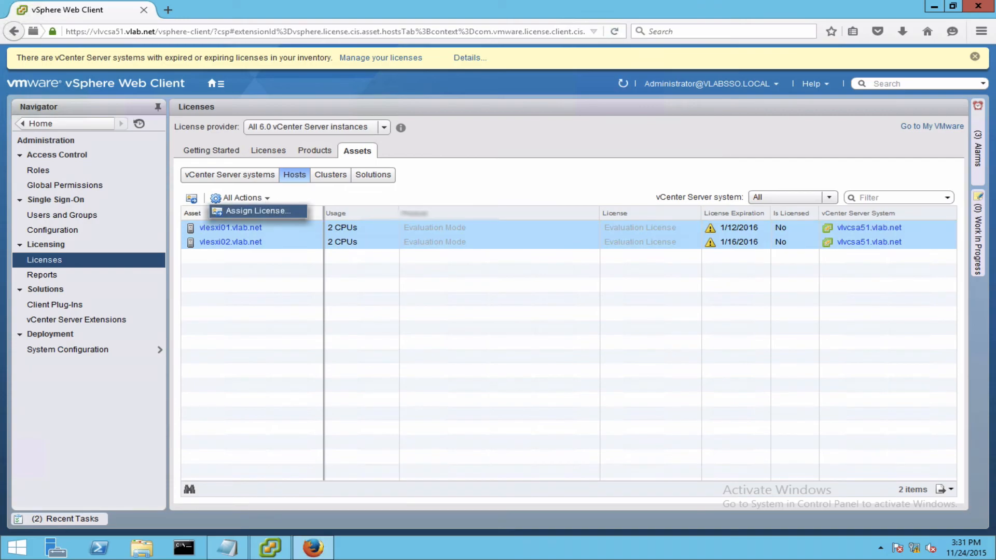
pyautogui.click(270, 210)
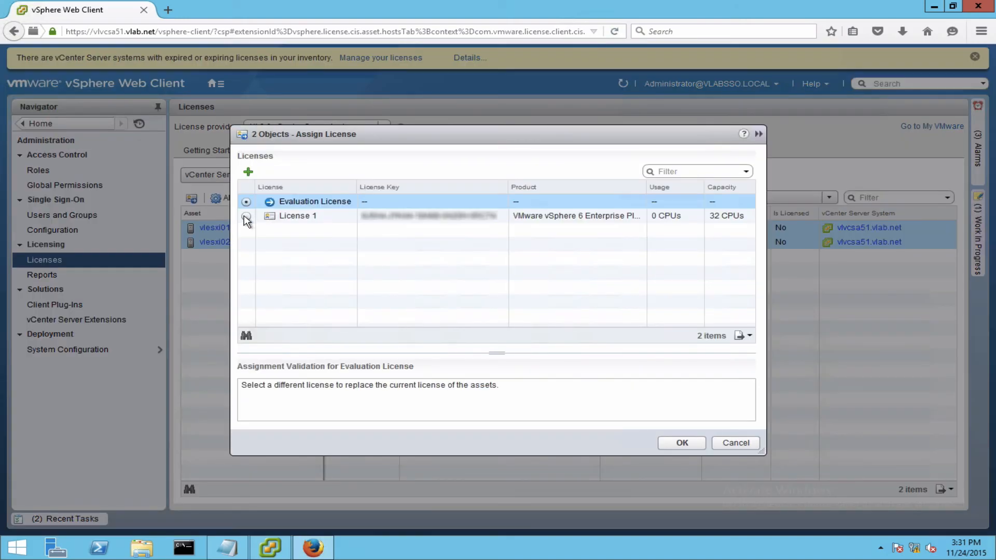
pyautogui.click(246, 217)
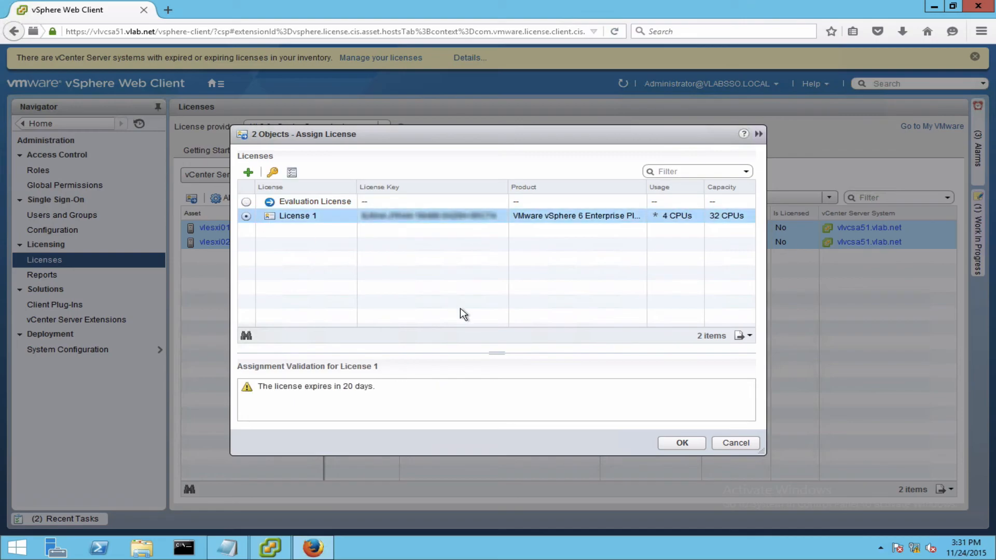
pyautogui.click(685, 443)
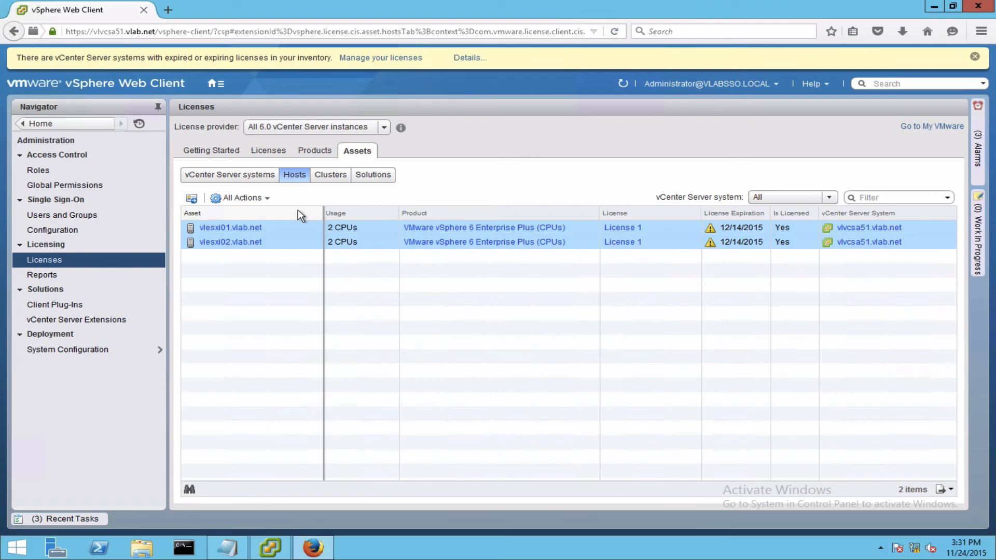
pyautogui.click(268, 150)
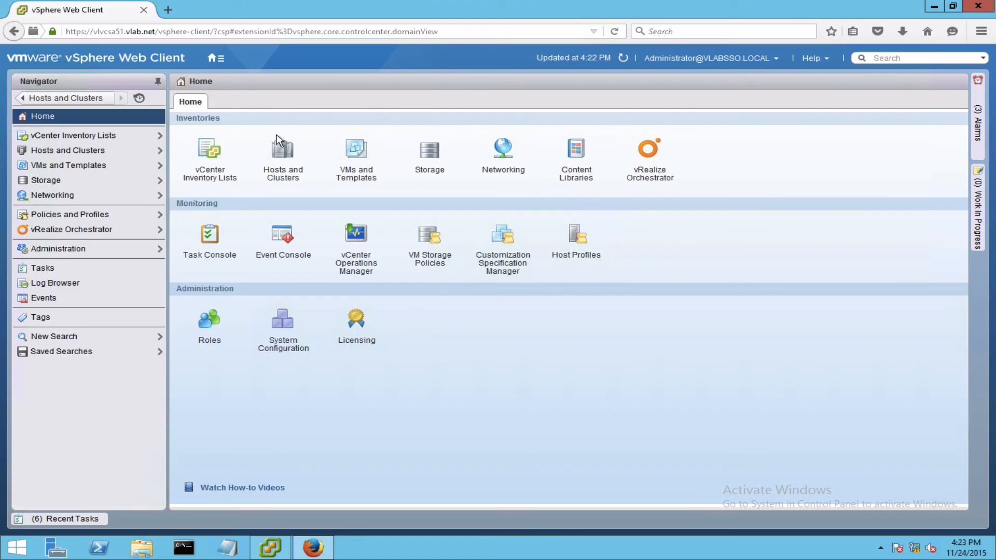
# Step: Show the time configuration of host vlesxi01.vlab.net from the Hosts and Clusters inventory
pyautogui.click(282, 157)
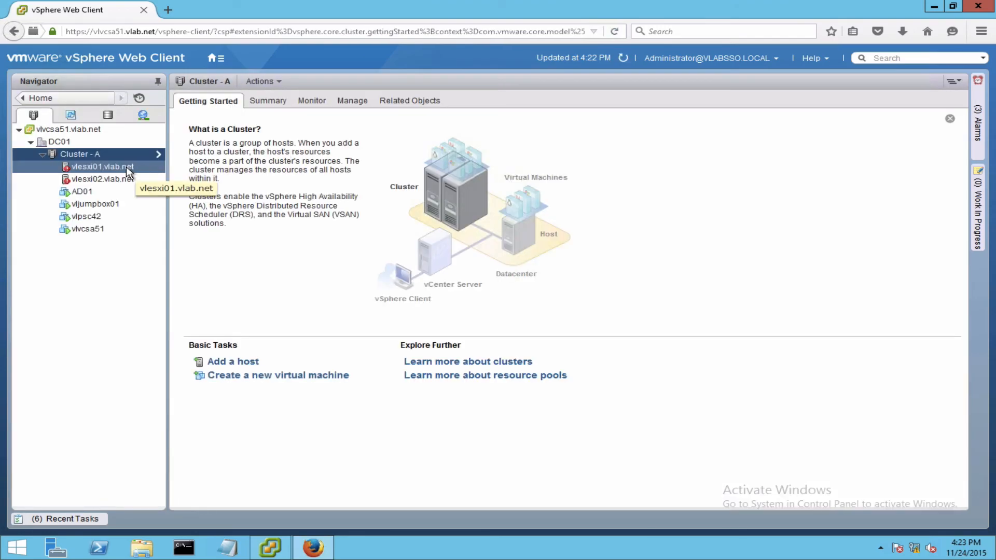
pyautogui.click(126, 166)
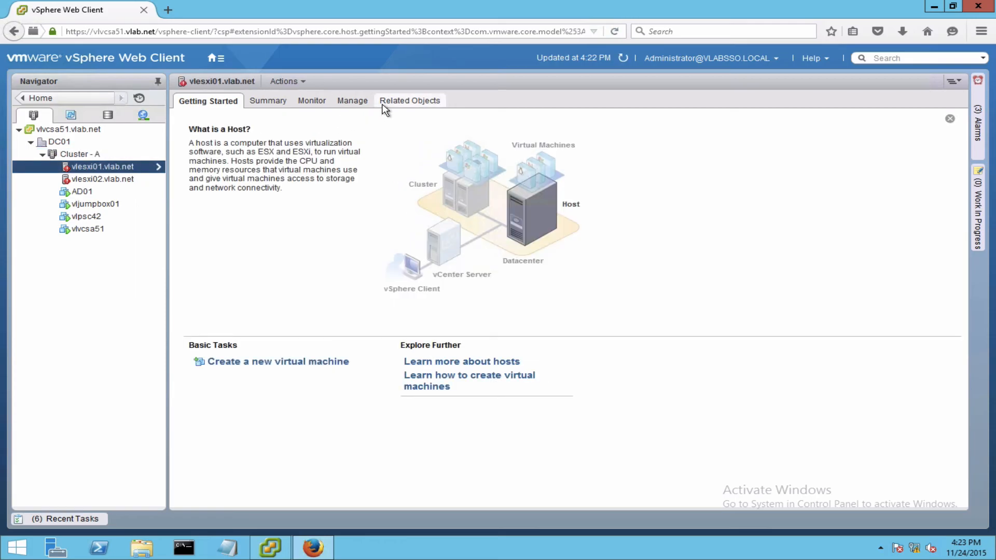
pyautogui.click(356, 101)
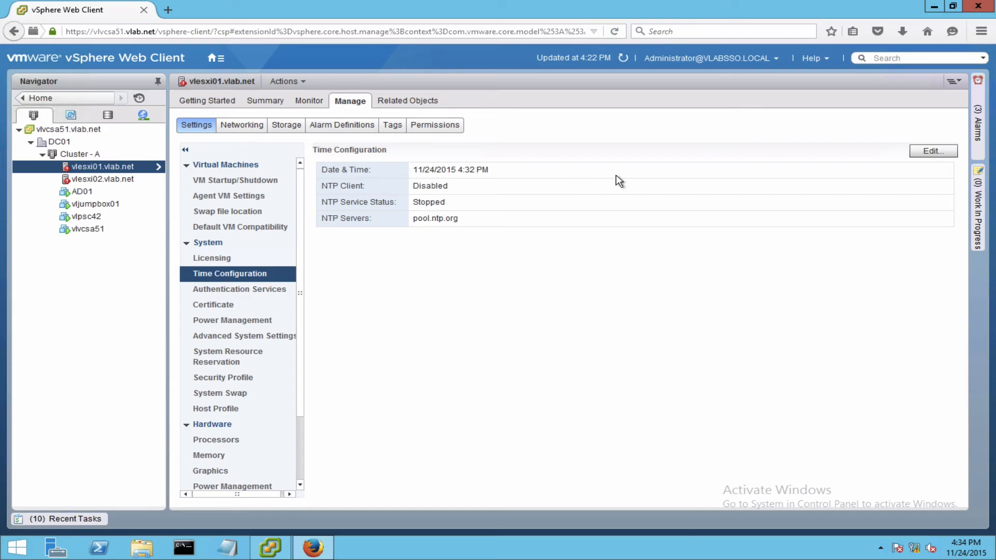
# Step: Try out the Network Time Protocol option and check the NTP server entry for vlesxi01.vlab.net, discarding the changes
pyautogui.click(946, 152)
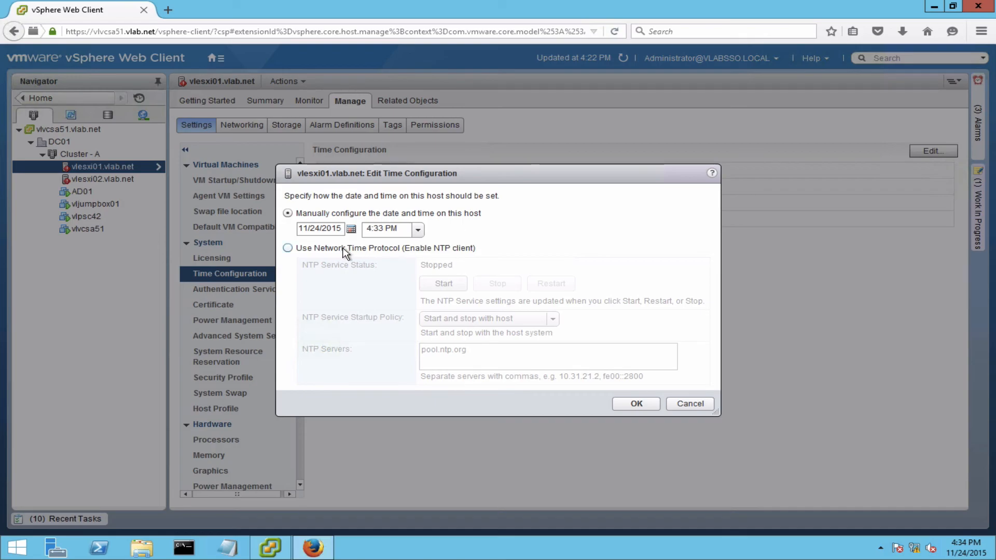
pyautogui.click(288, 249)
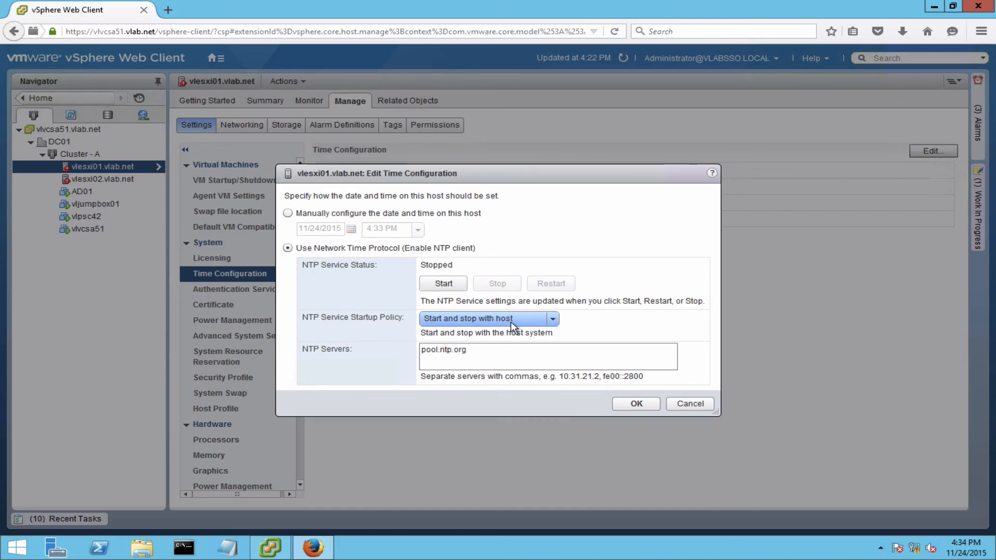
pyautogui.click(477, 351)
pyautogui.moveTo(477, 352); pyautogui.dragTo(413, 352)
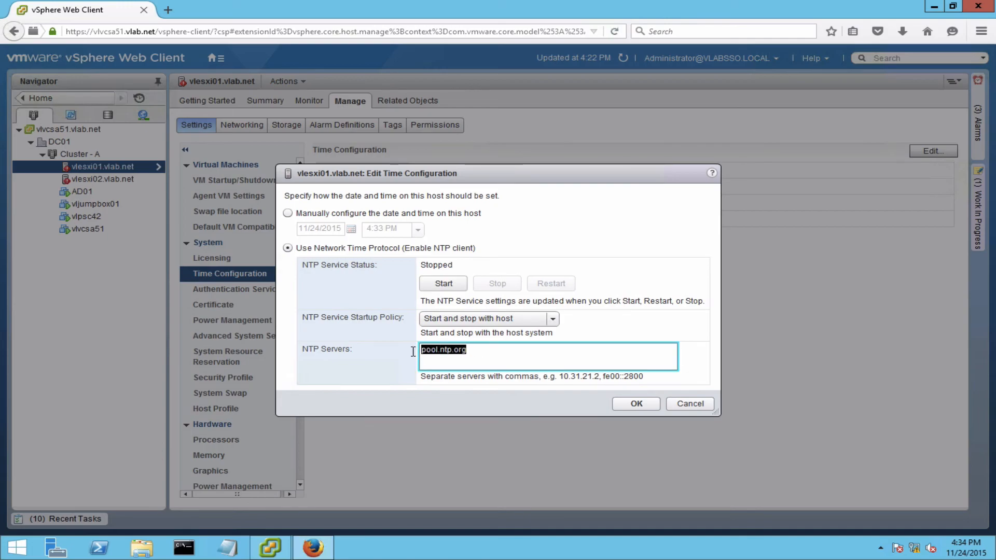
pyautogui.click(474, 352)
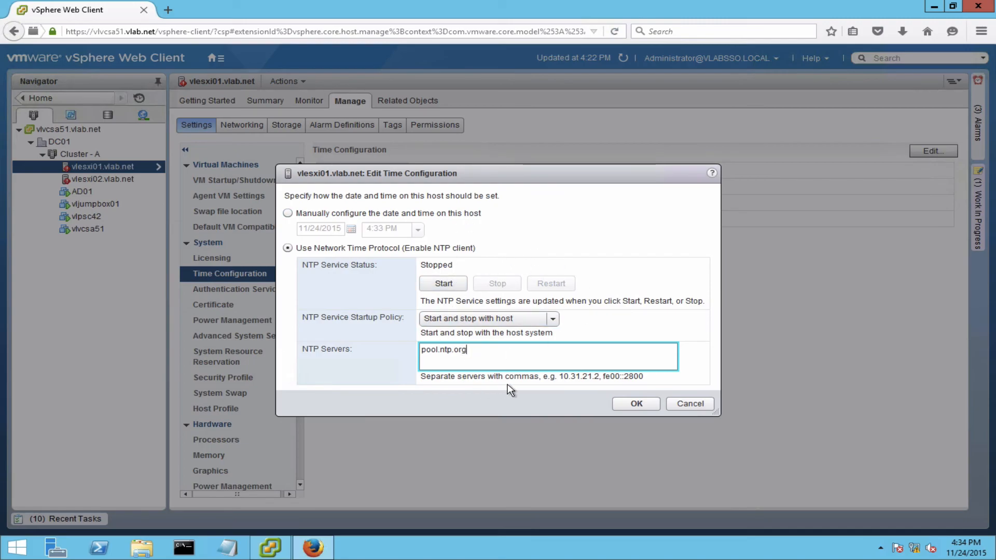
pyautogui.click(699, 404)
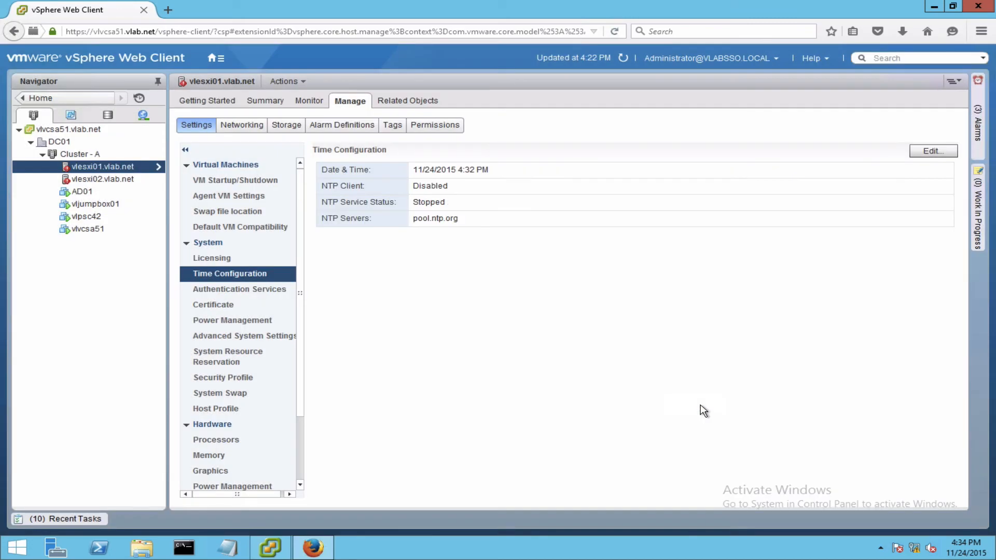
# Step: Try out Network Time Protocol with the startup policy Start and stop with host for vlesxi02.vlab.net, discarding the changes
pyautogui.click(119, 178)
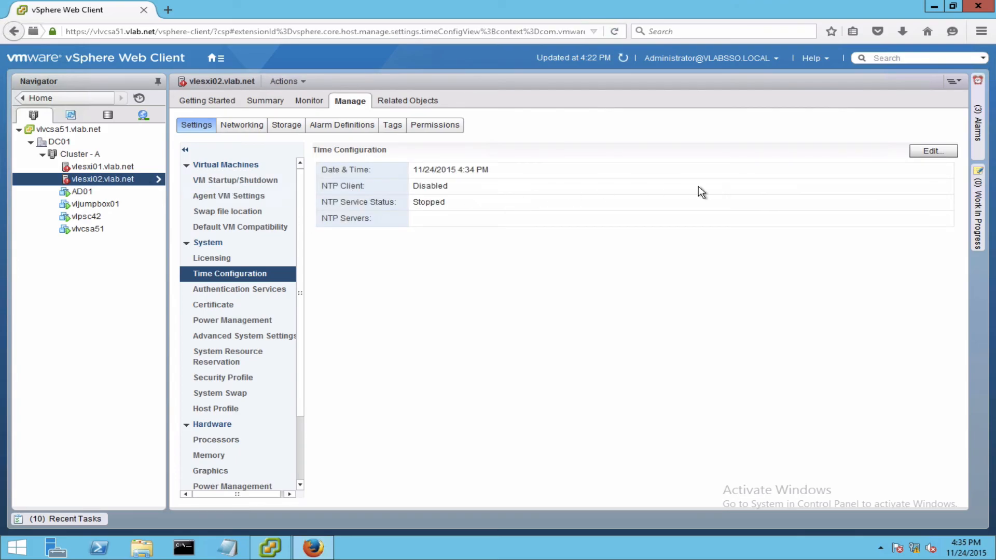
pyautogui.click(926, 150)
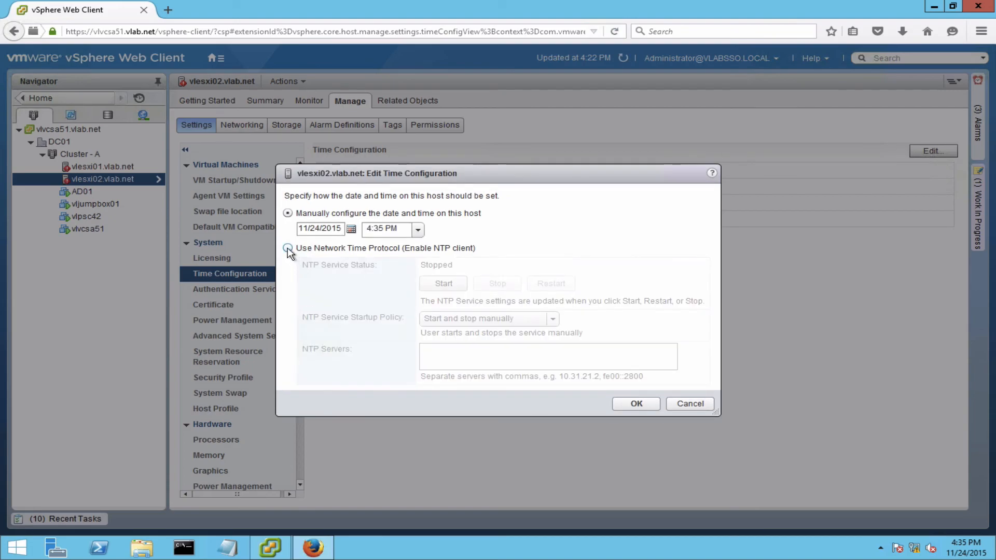
pyautogui.click(287, 248)
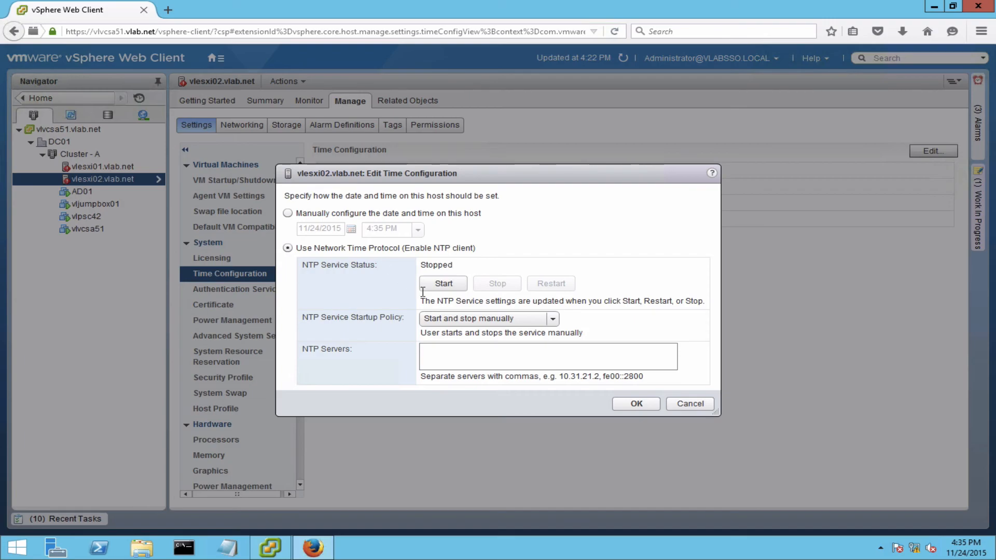
pyautogui.click(488, 318)
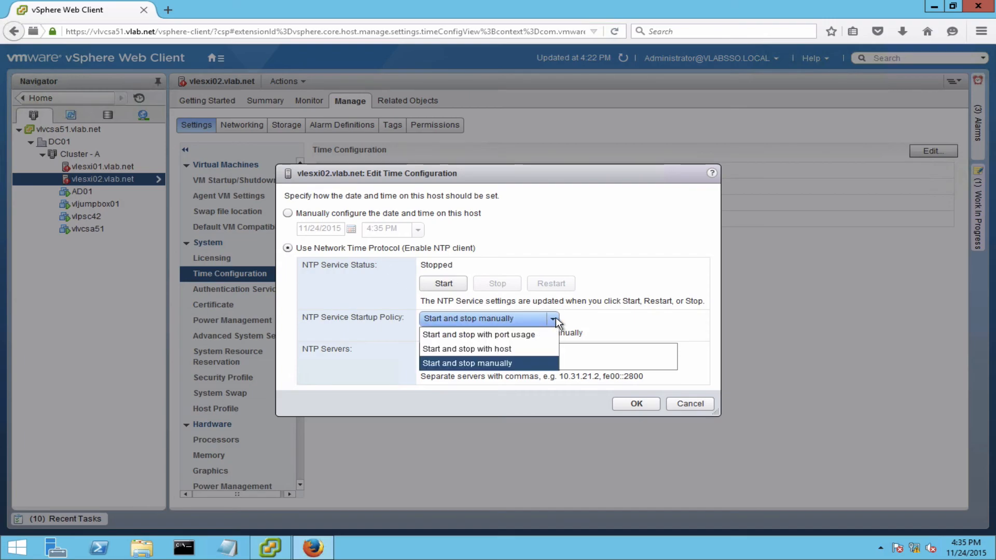
pyautogui.click(503, 349)
pyautogui.click(487, 352)
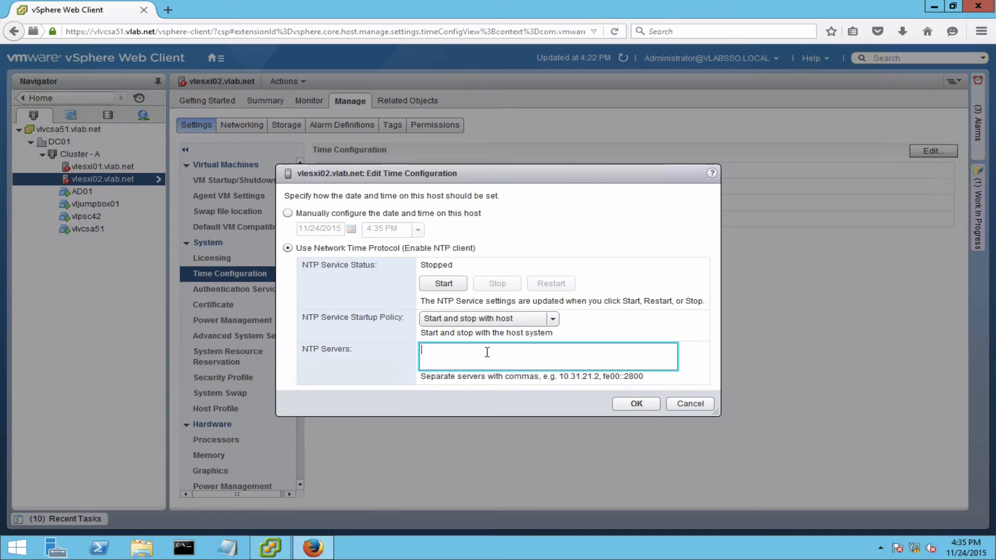
pyautogui.click(681, 407)
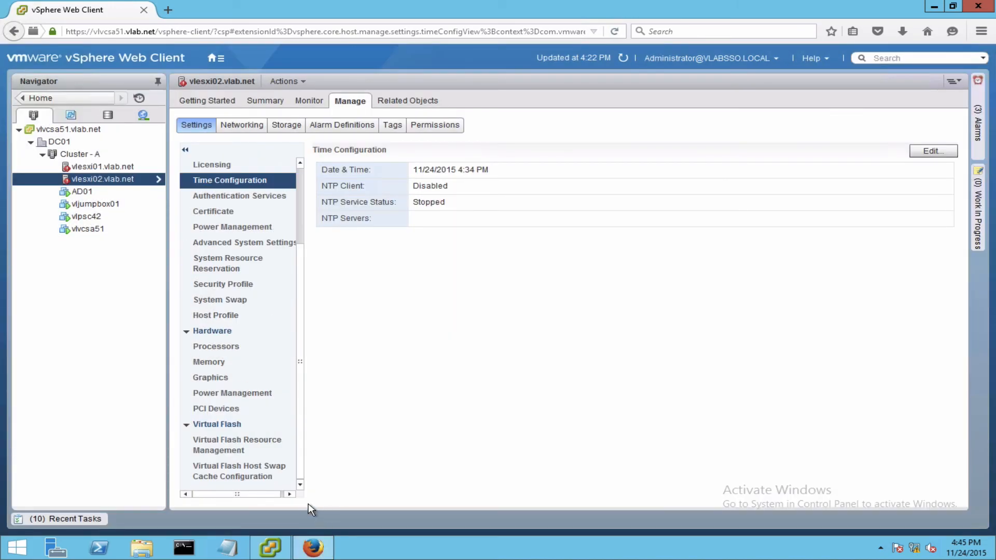
# Step: Switch to the desktop vSphere Client and set the DNS of vlesxi01.vlab.net to domain vlab.net, preferred server 10.5.62.41 and search domain vlab.net
pyautogui.click(267, 554)
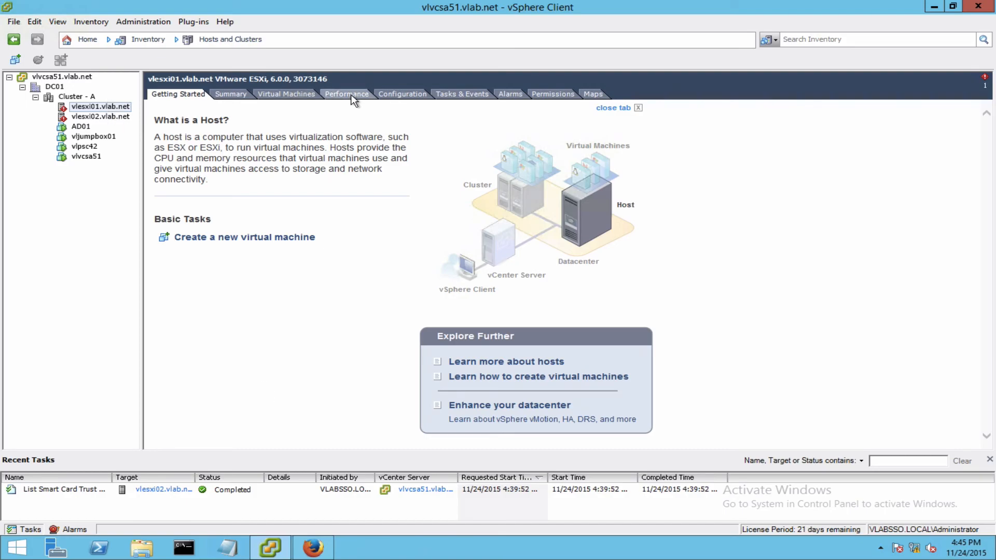
pyautogui.click(404, 93)
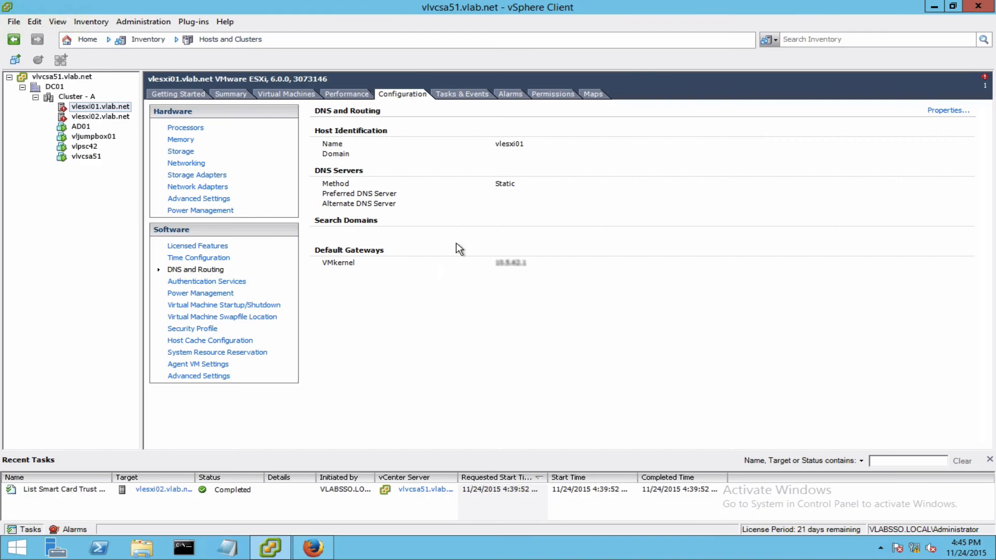
pyautogui.click(948, 111)
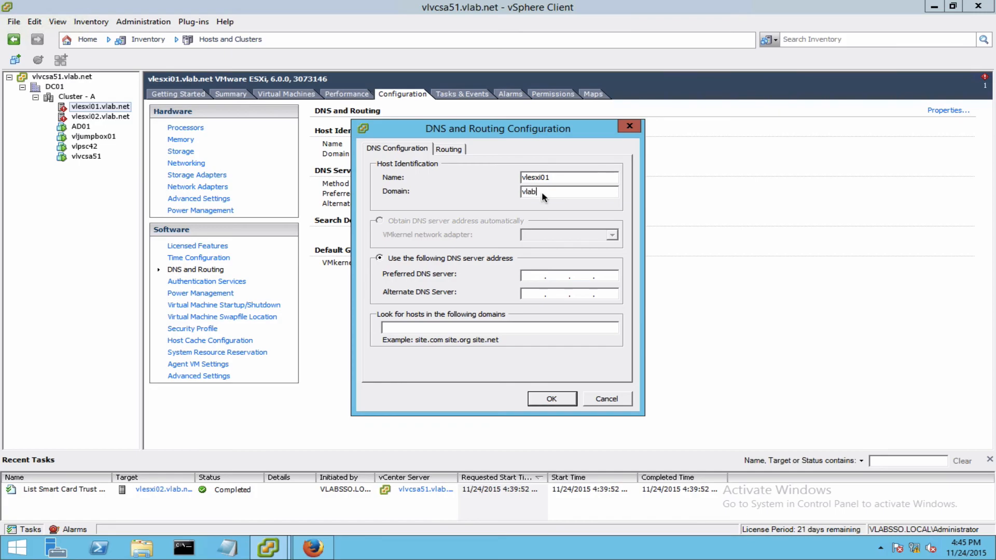
pyautogui.write('.net')
pyautogui.click(532, 276)
pyautogui.write('10.5.62.41')
pyautogui.click(491, 324)
pyautogui.write('vlab.net')
pyautogui.click(456, 150)
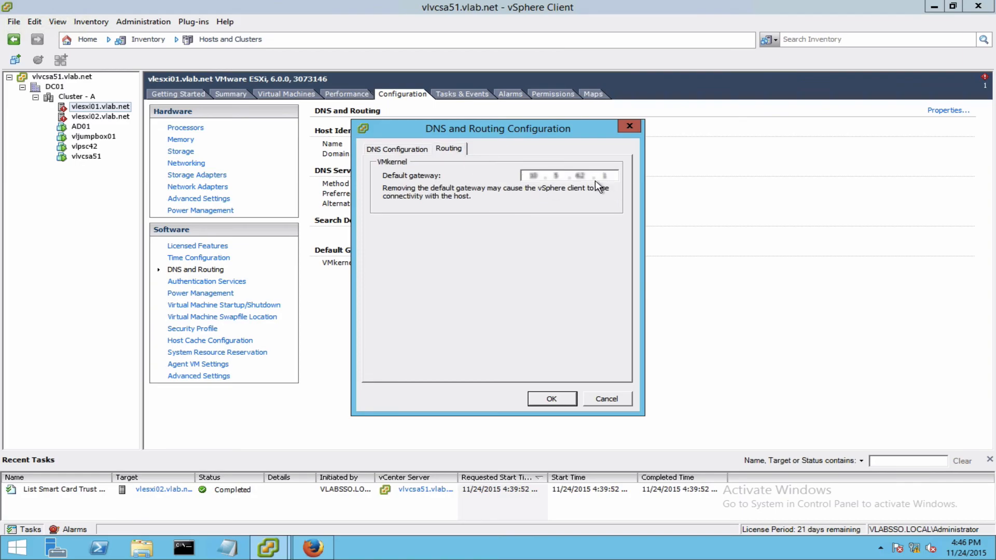
pyautogui.click(407, 151)
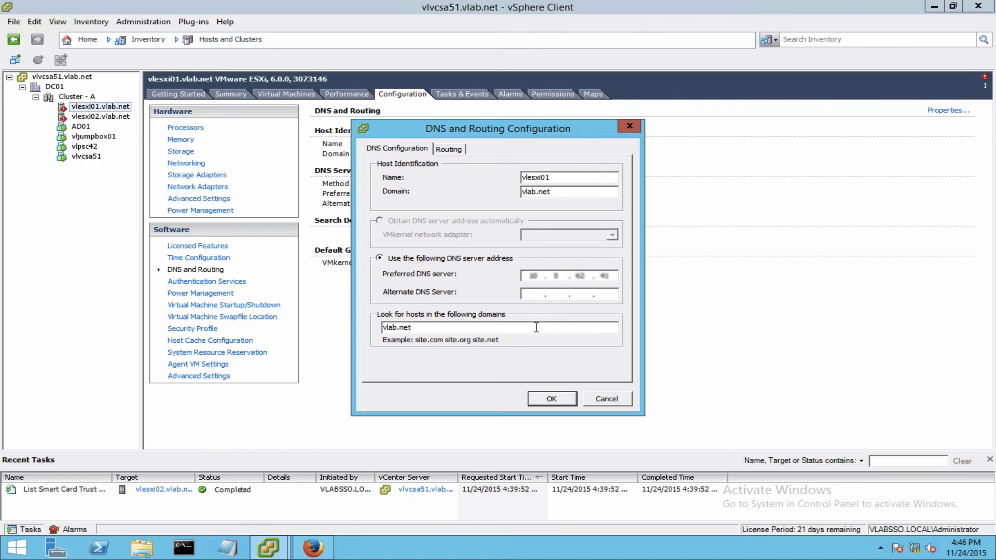
pyautogui.click(554, 400)
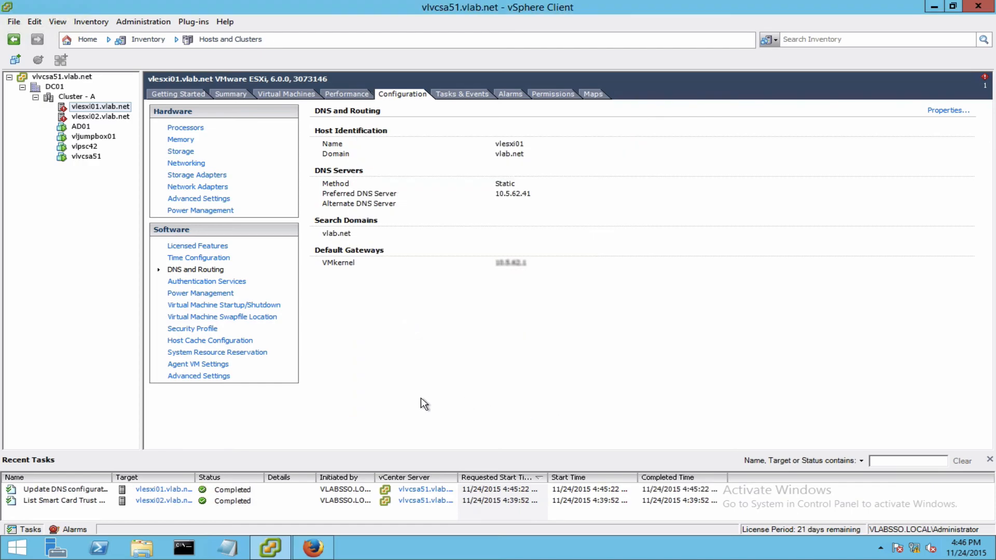
# Step: Switch to the vSphere Web Client in Firefox and open the DNS configuration of the Default TCP/IP stack on vlesxi02.vlab.net for editing
pyautogui.click(311, 550)
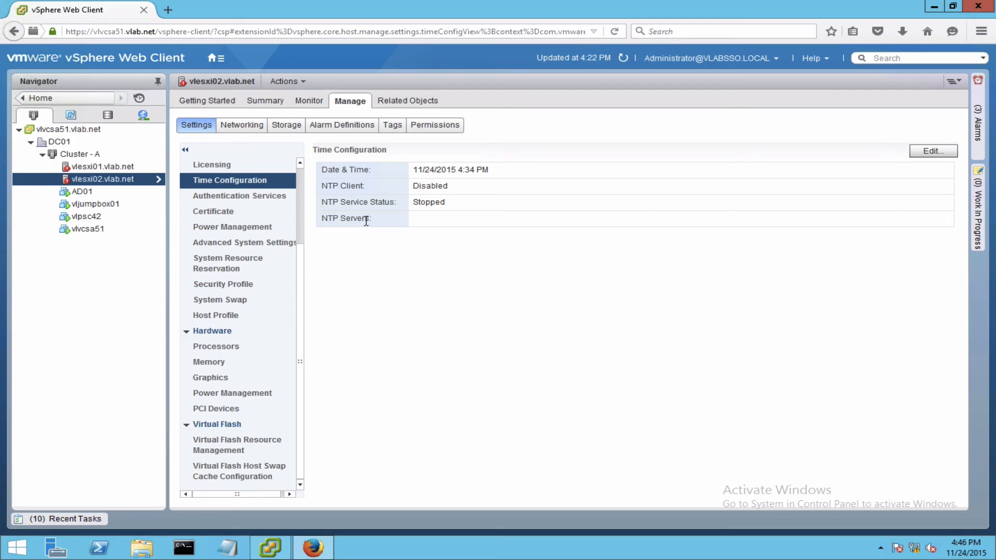
pyautogui.click(245, 130)
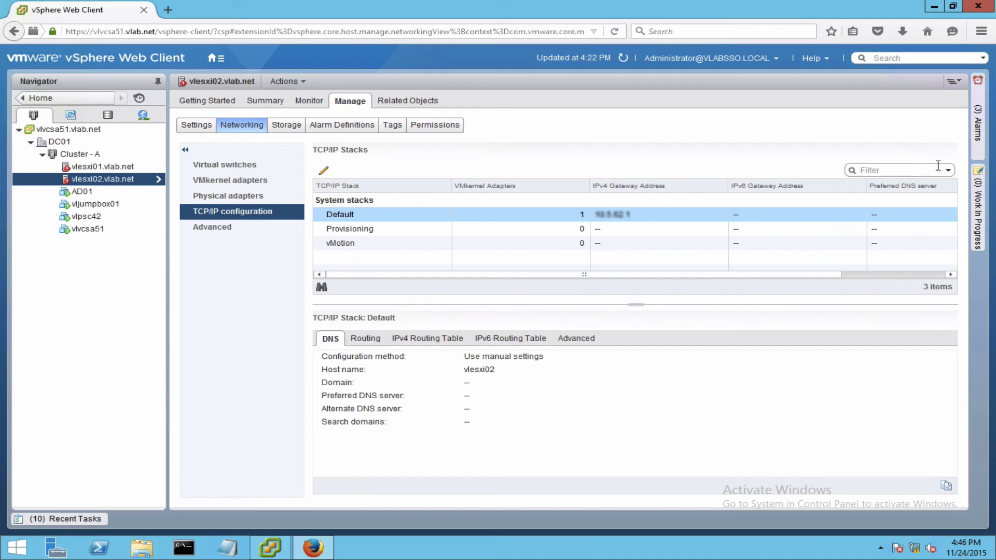
pyautogui.click(324, 173)
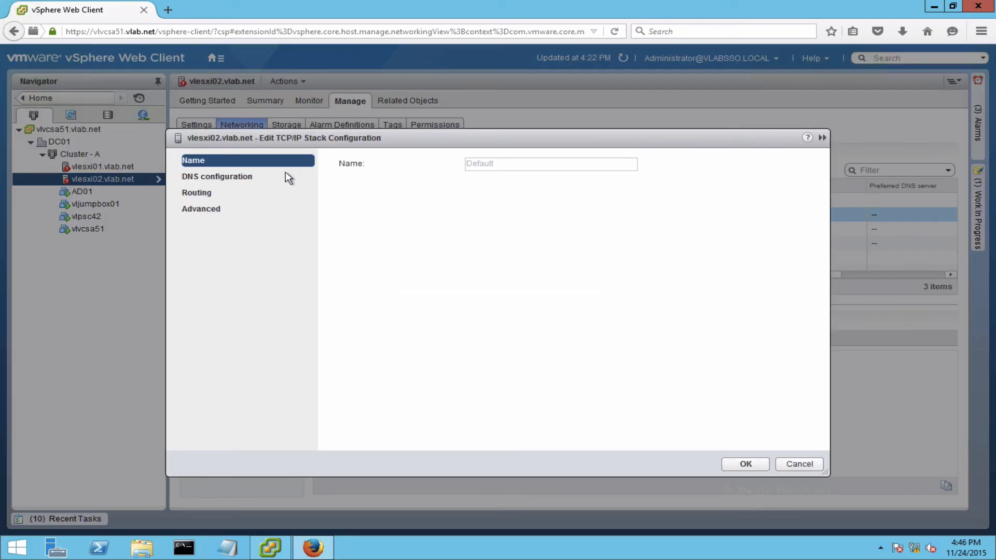
pyautogui.click(248, 177)
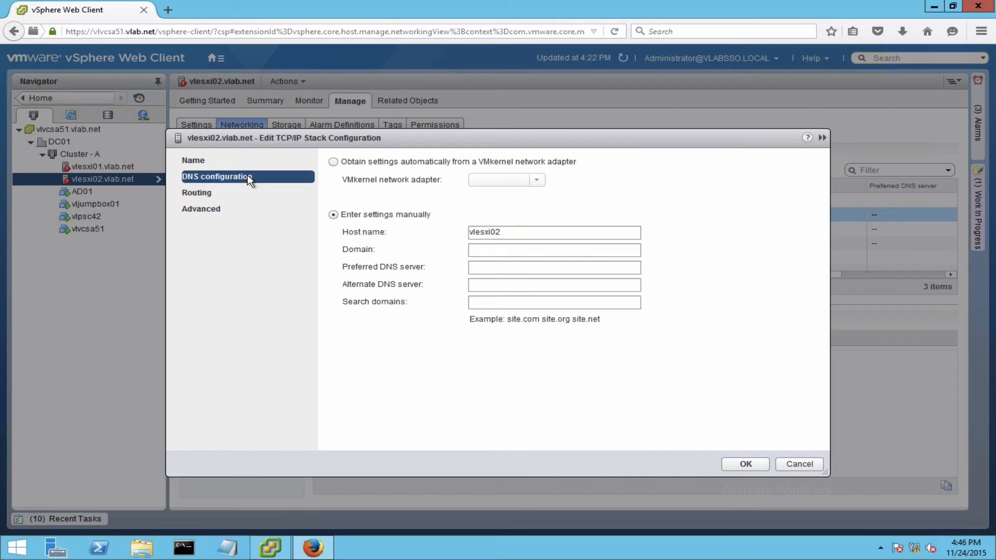
# Step: Set the stack's domain to vlab.net, preferred DNS server to 10.5.62.41 and search domain to vlab.net, and save the configuration
pyautogui.click(501, 248)
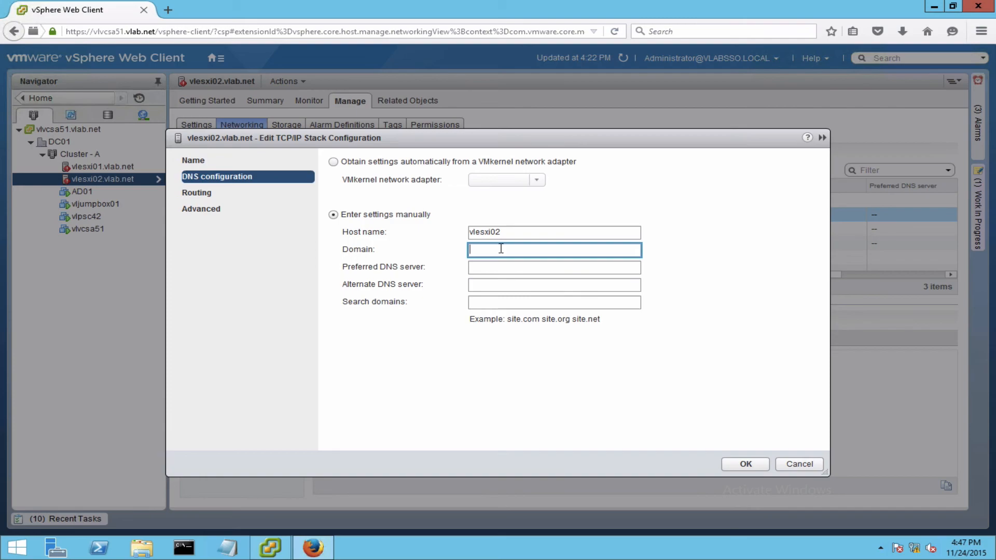
pyautogui.write('vlab.net')
pyautogui.press('Tab')
pyautogui.write('10.5.0')
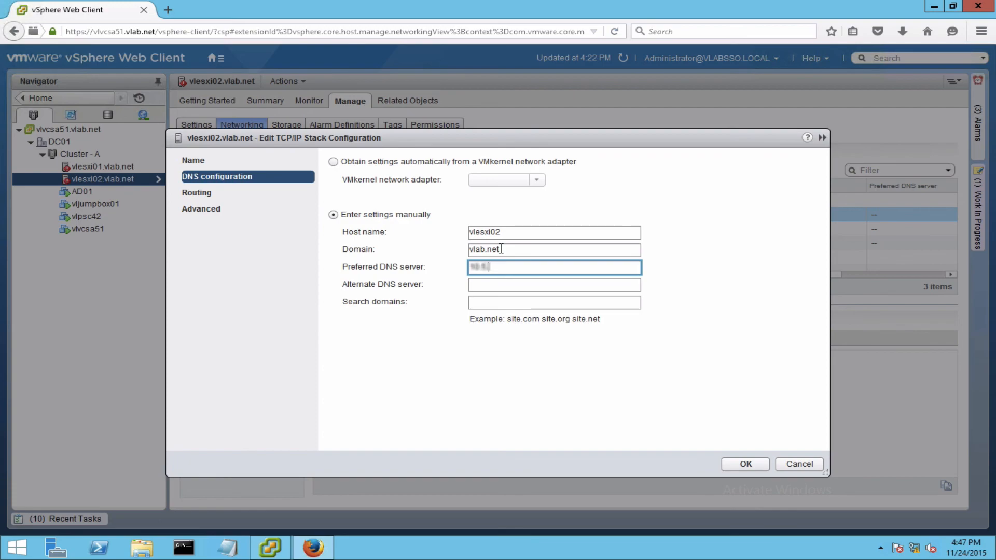
pyautogui.write('2.41')
pyautogui.press('Tab')
pyautogui.press('Tab')
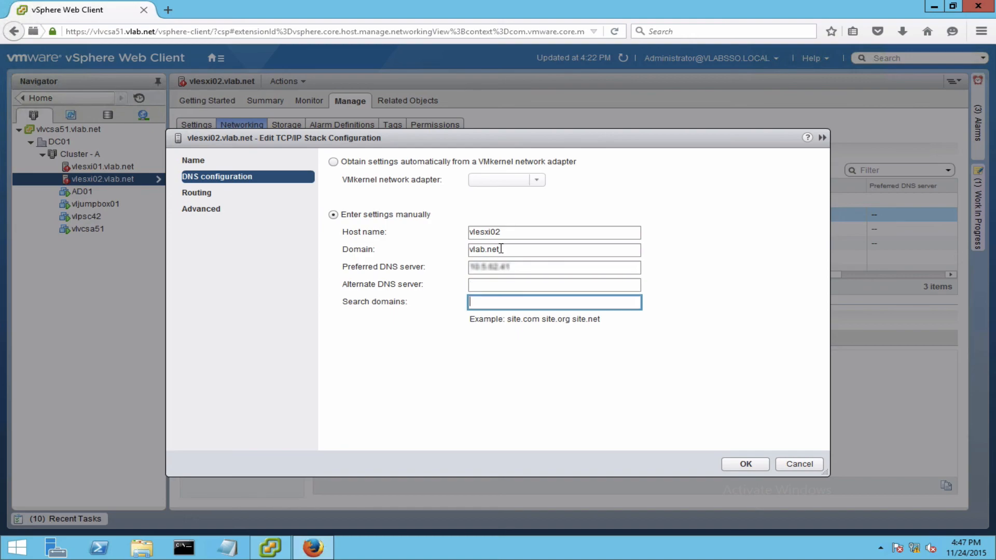
pyautogui.write('vlab.net')
pyautogui.click(745, 463)
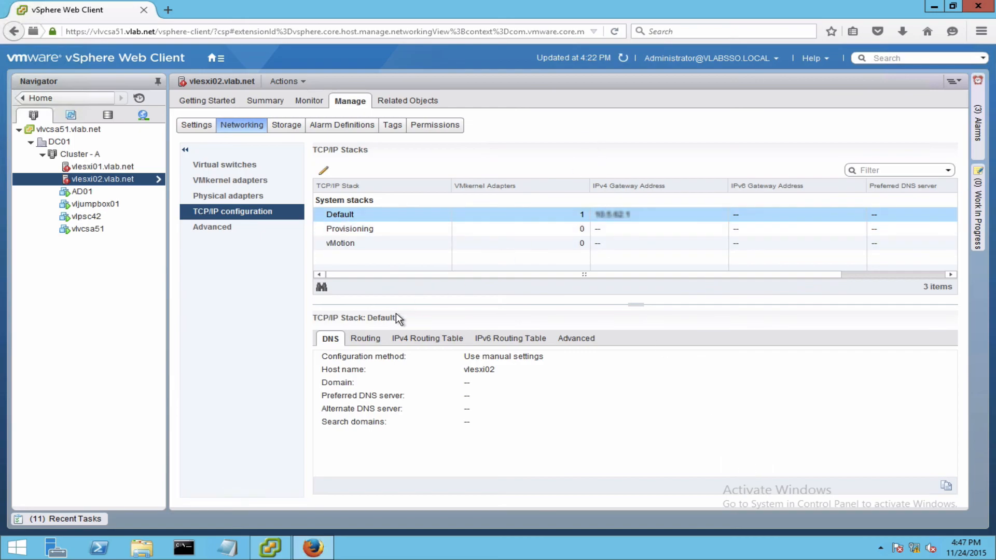
# Step: Check the routing and refreshed DNS details of the Default TCP/IP stack on vlesxi02.vlab.net, and select host vlesxi01.vlab.net
pyautogui.click(366, 339)
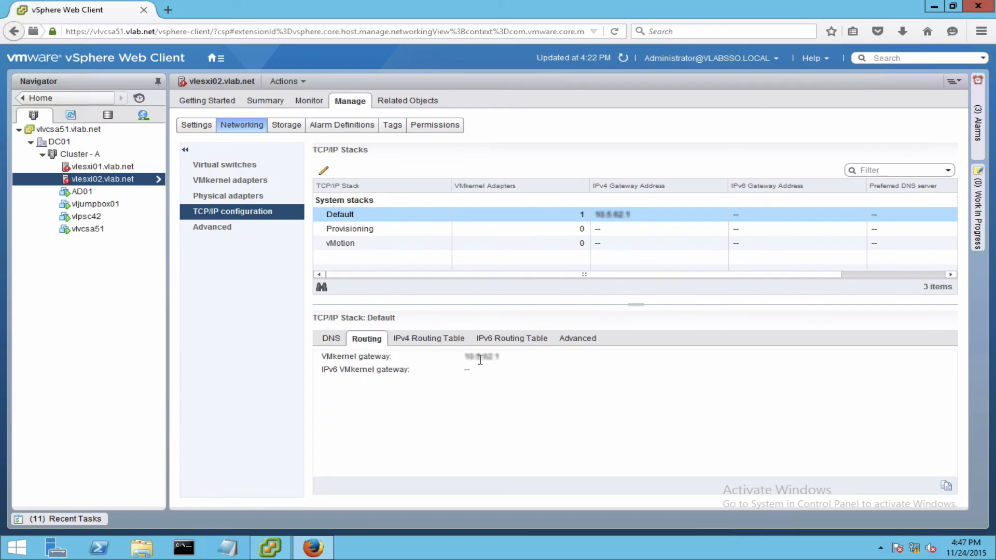
pyautogui.click(330, 340)
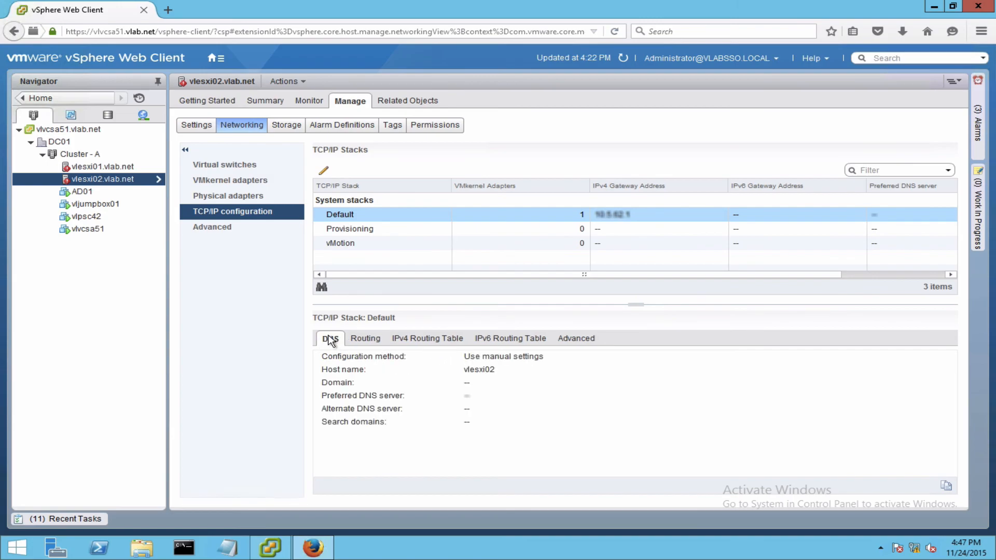
pyautogui.click(623, 58)
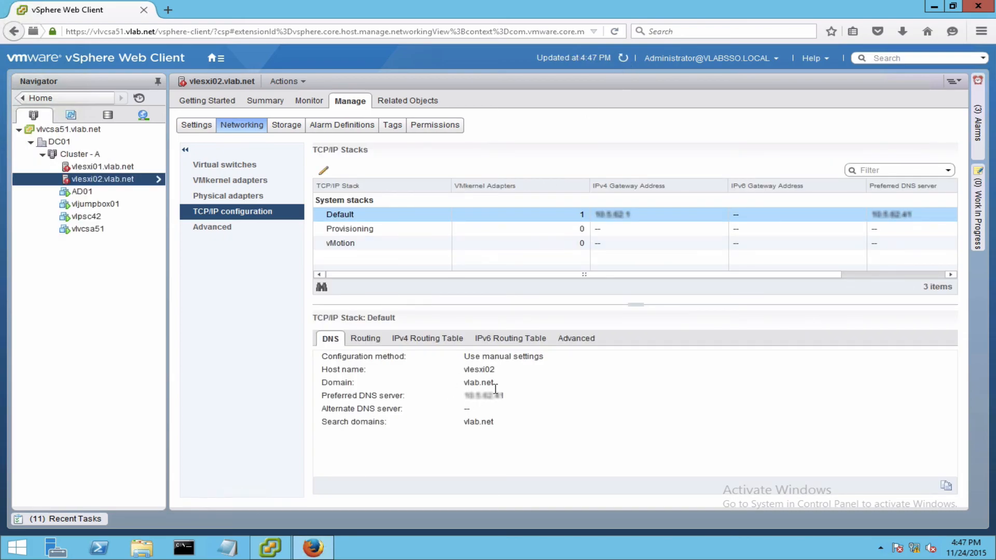
pyautogui.click(122, 166)
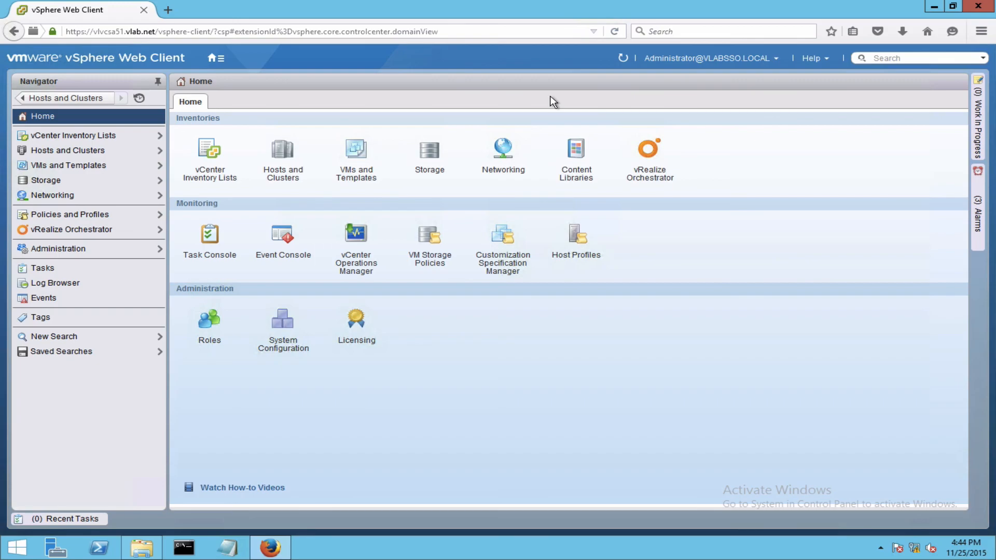
# Step: Open the security profile of vlesxi01.vlab.net from Hosts and Clusters and collapse its incoming and outgoing firewall connections
pyautogui.click(287, 151)
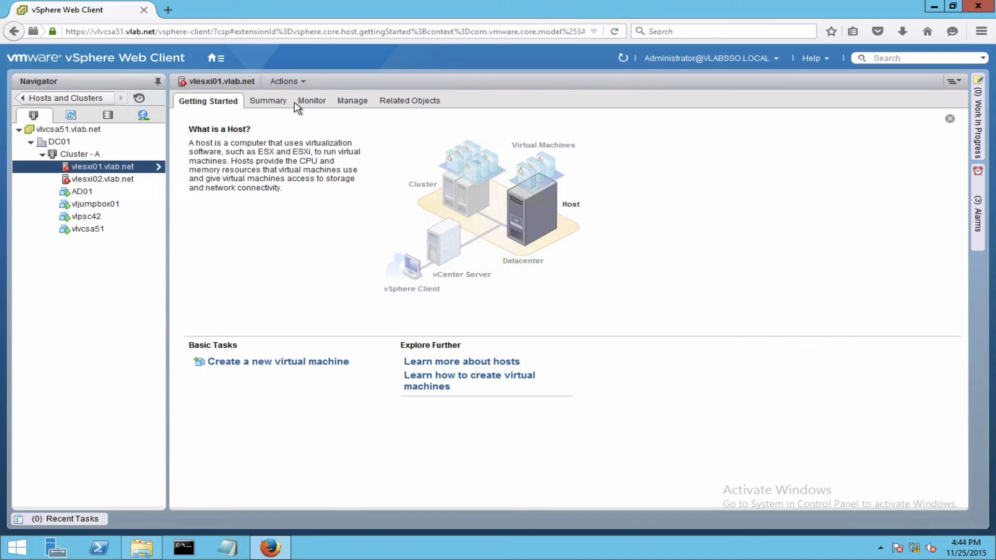
pyautogui.click(357, 102)
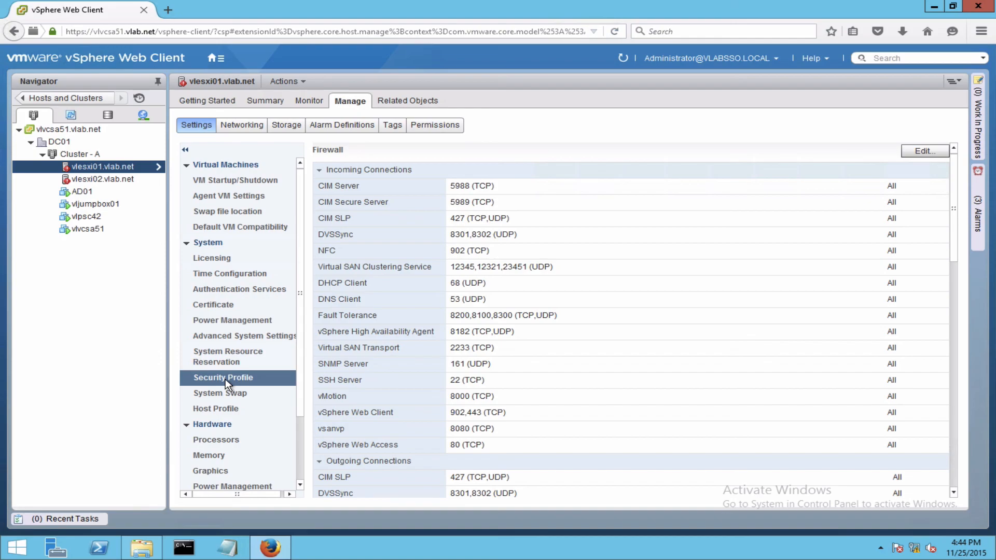
pyautogui.click(320, 171)
pyautogui.click(320, 185)
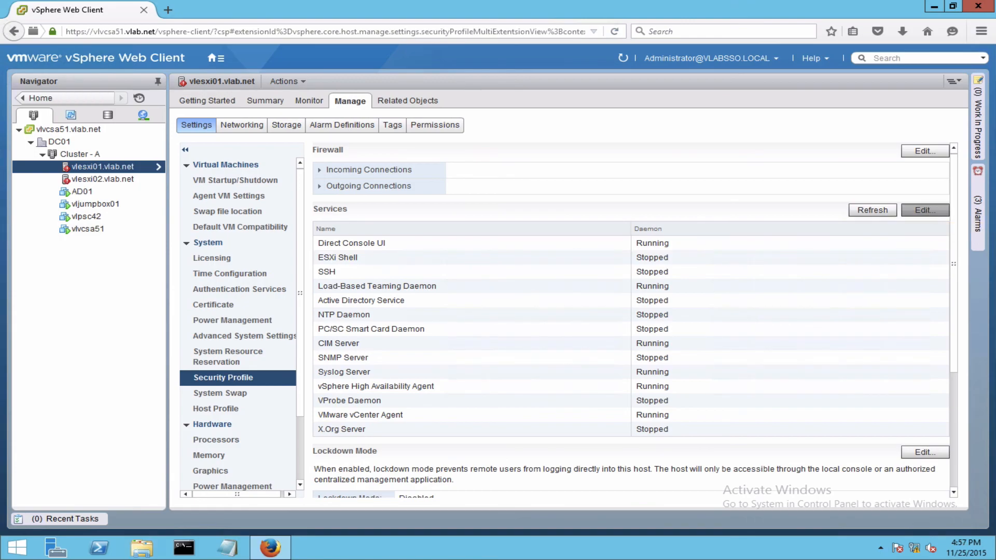
# Step: Start the SSH service on vlesxi01.vlab.net with the startup policy Start and stop manually, after trying Start and stop with host
pyautogui.click(929, 210)
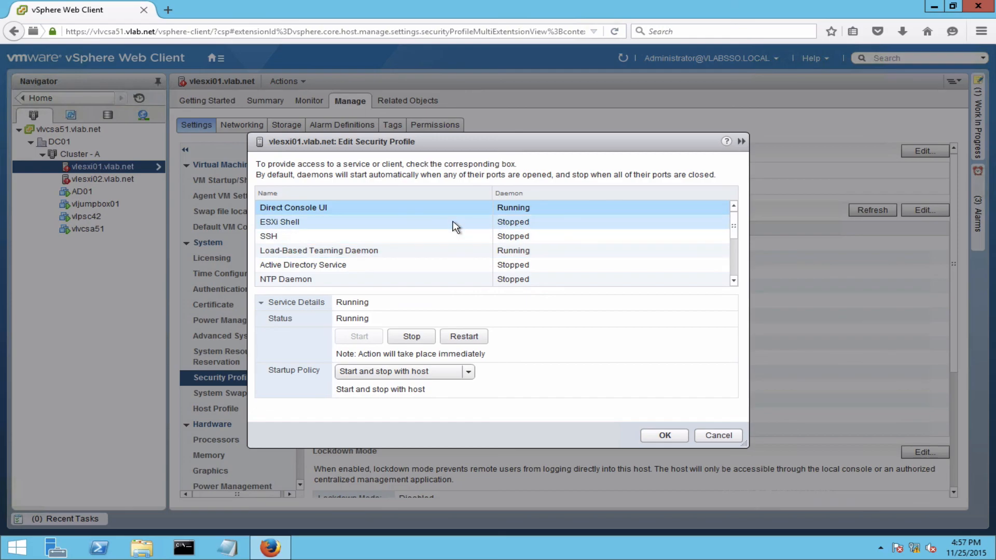
pyautogui.click(444, 238)
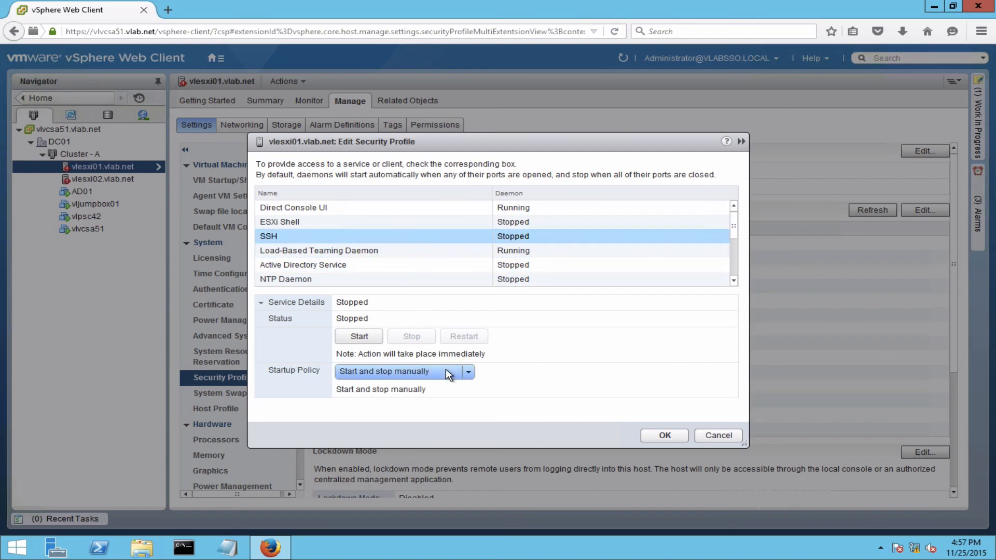
pyautogui.click(468, 371)
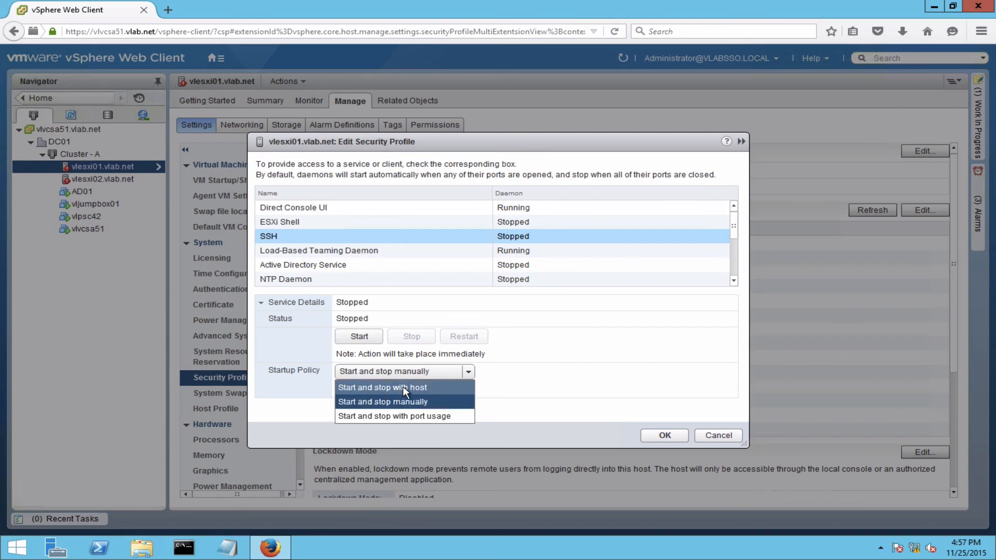
pyautogui.click(422, 387)
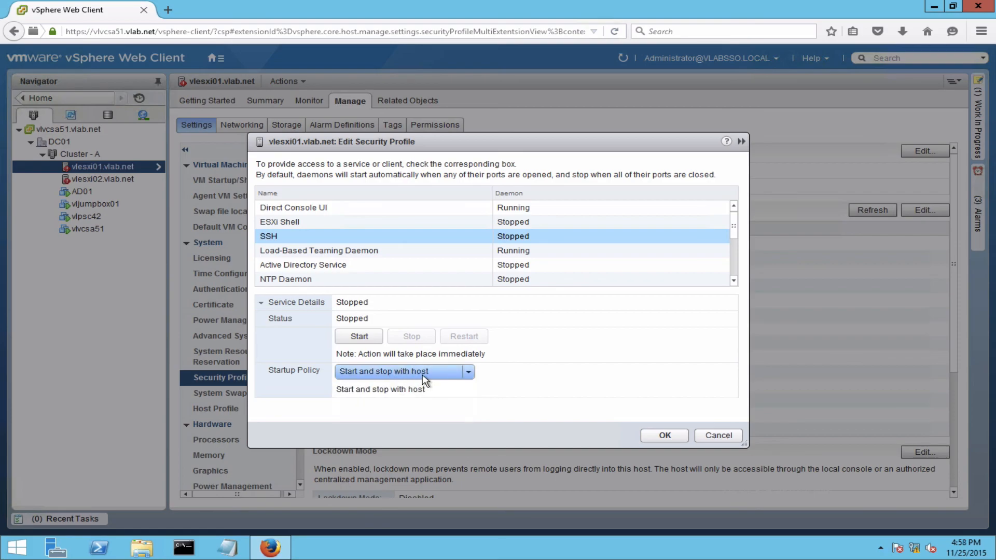
pyautogui.click(467, 371)
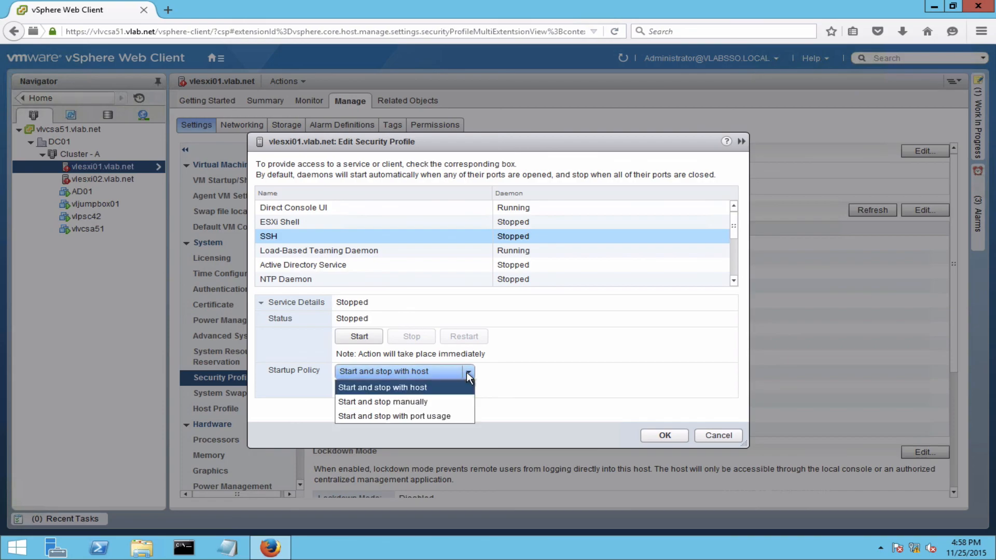
pyautogui.click(413, 401)
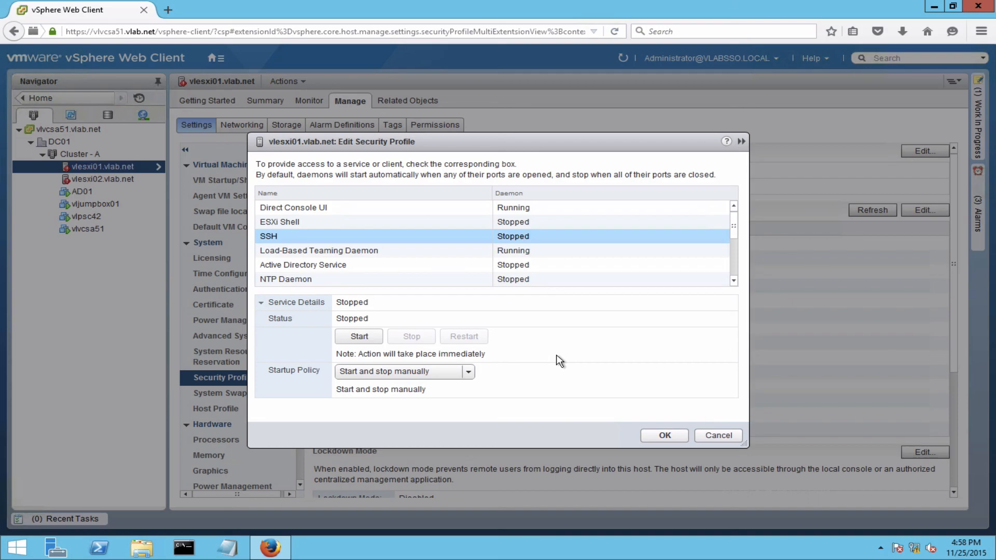
pyautogui.click(366, 335)
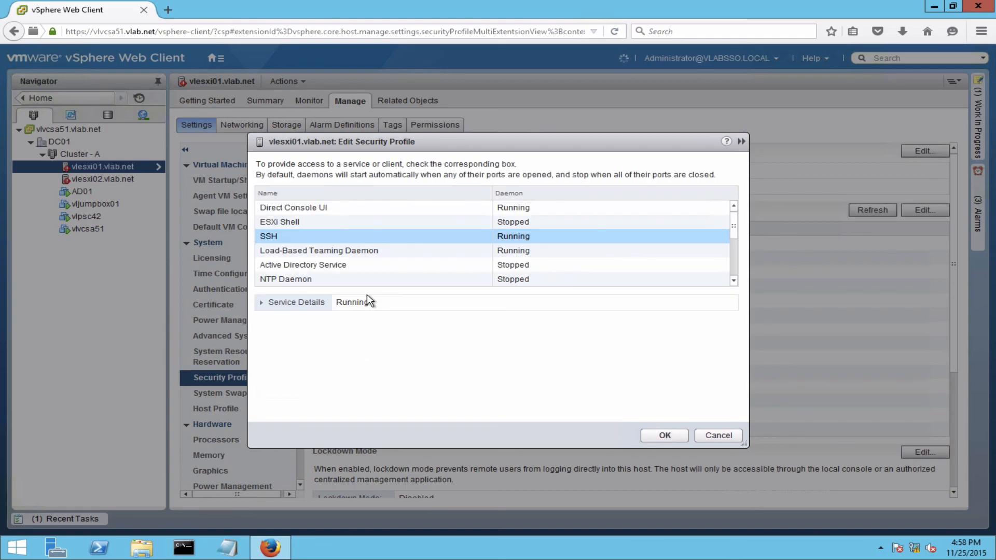
# Step: Start the ESXi Shell service and save the security profile of vlesxi01.vlab.net
pyautogui.click(436, 222)
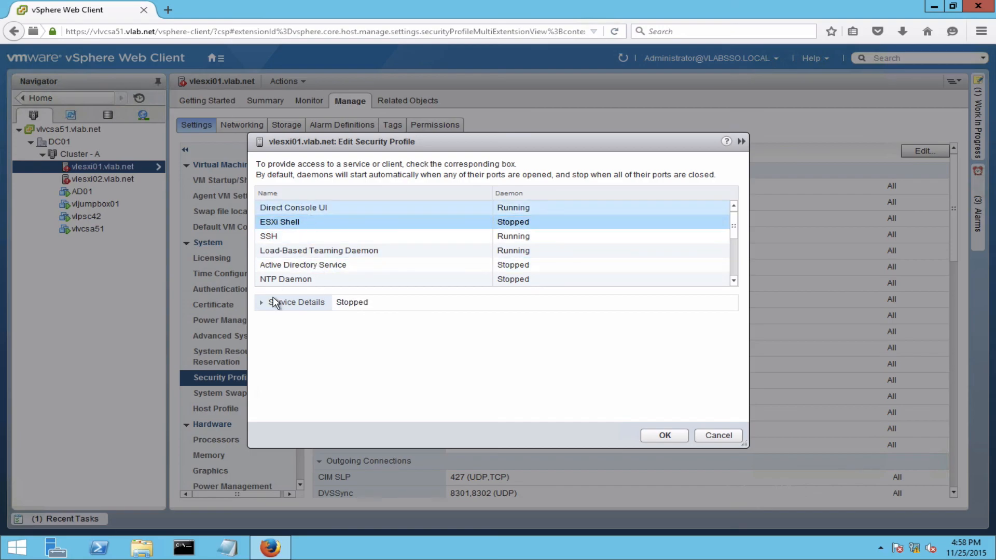
pyautogui.click(261, 303)
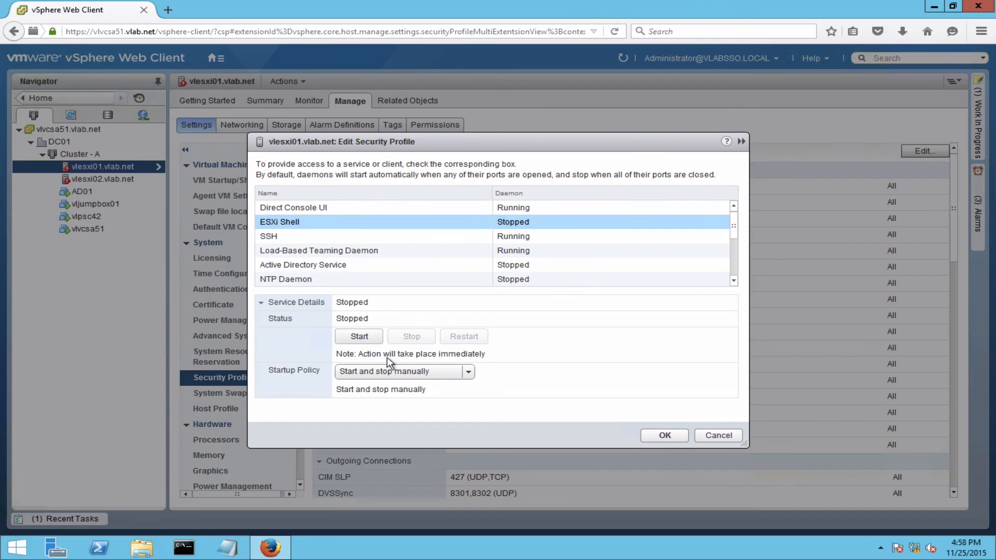
pyautogui.click(365, 342)
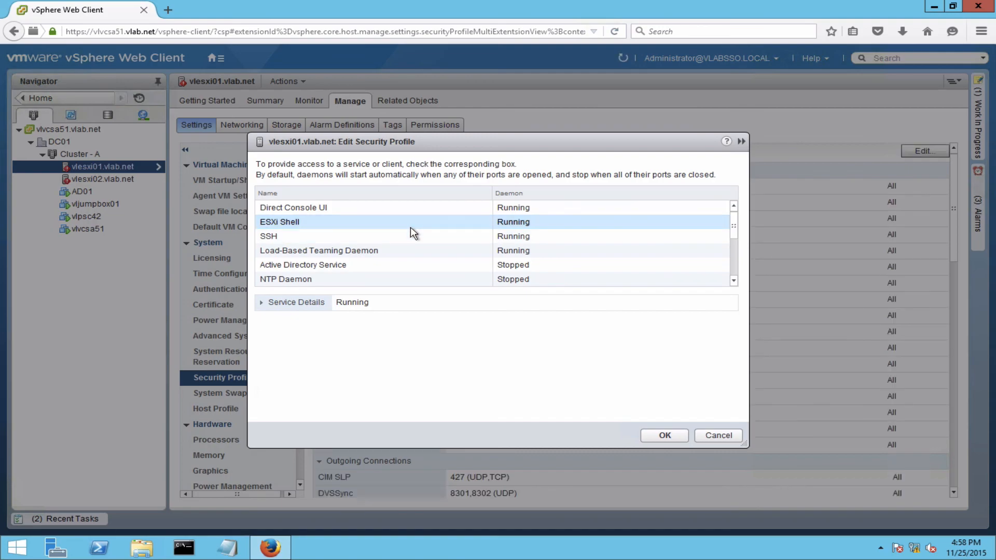
pyautogui.click(665, 435)
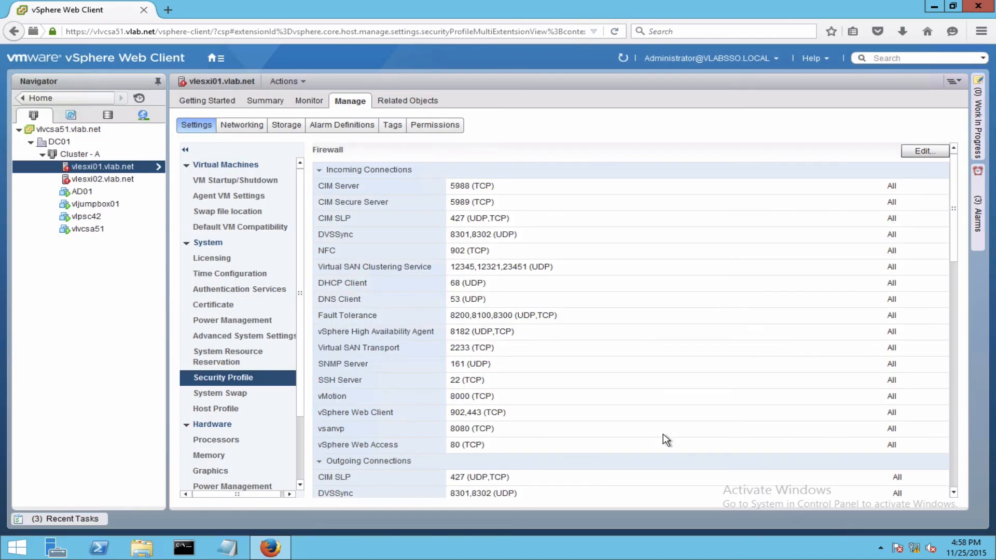
# Step: Collapse the incoming and outgoing firewall connections and check the daemon states in the host's services list
pyautogui.click(319, 171)
pyautogui.click(319, 187)
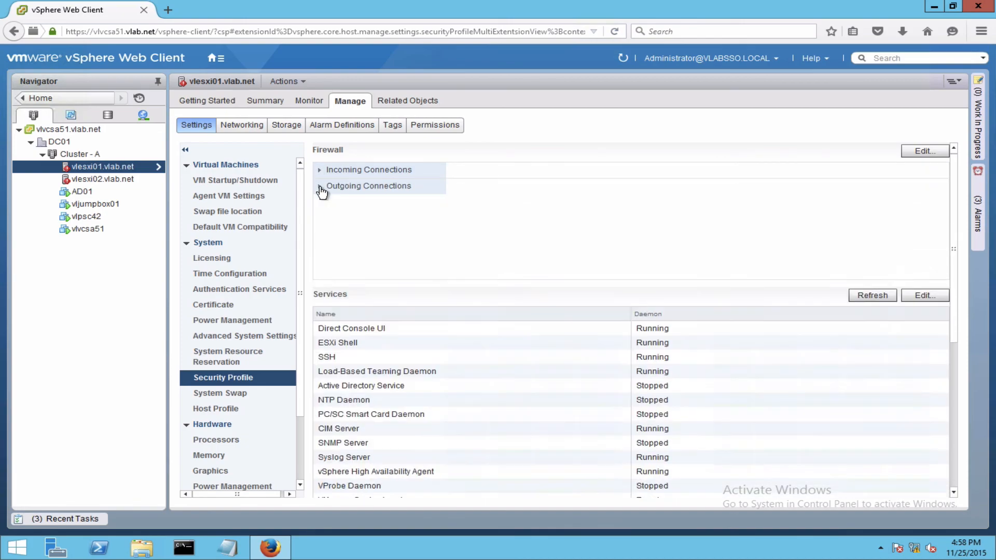
pyautogui.click(372, 256)
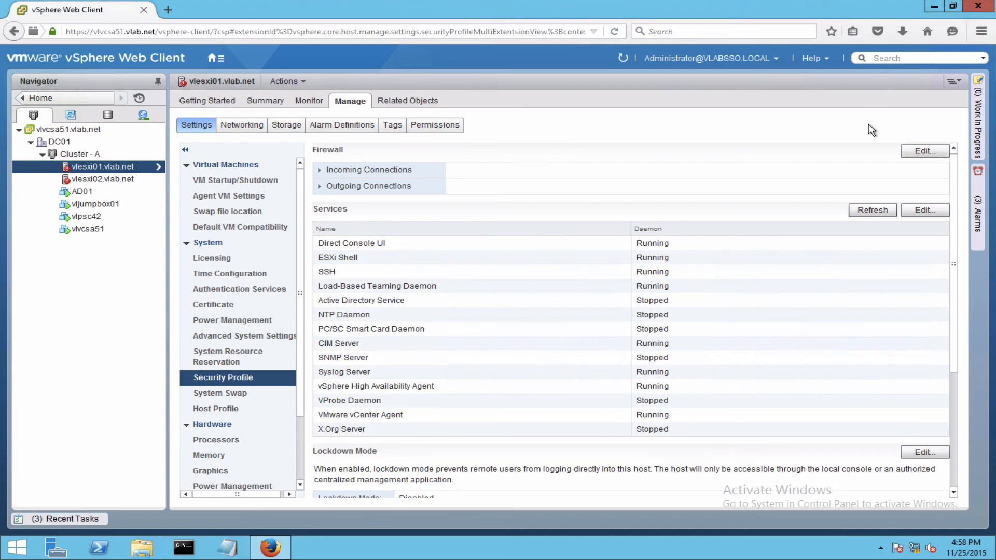
# Step: Switch to PuTTY from the desktop, connect with the saved session vlesxi01 and accept the server's host key
pyautogui.click(929, 6)
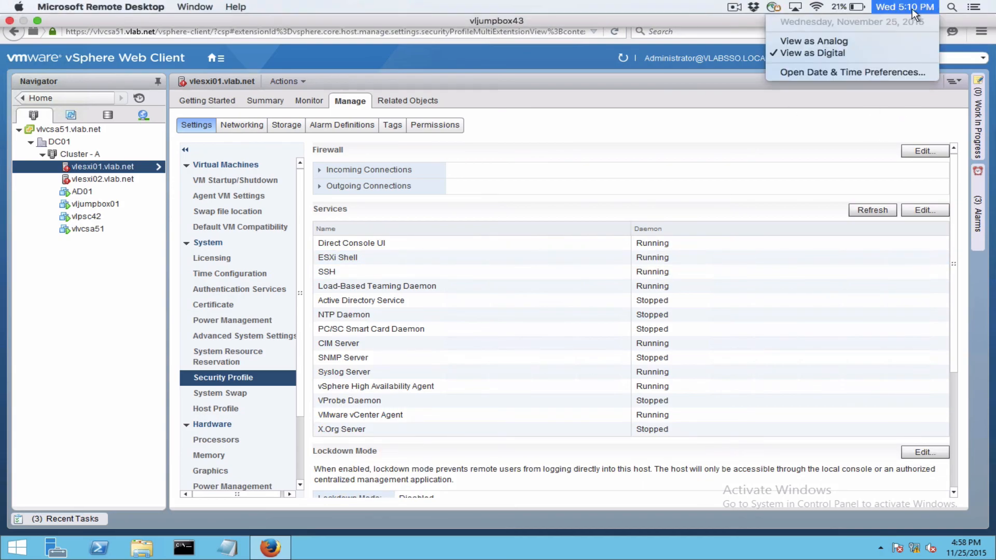
pyautogui.click(767, 143)
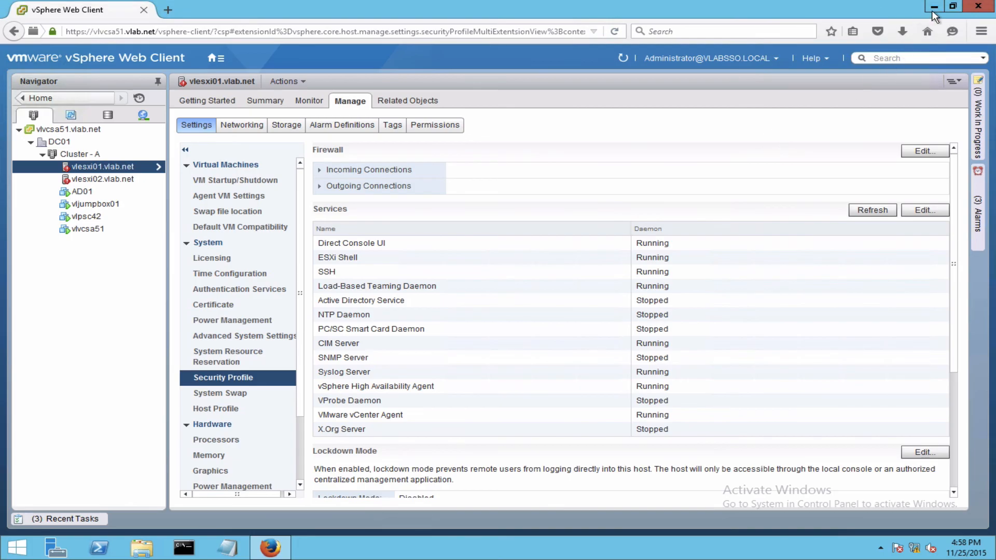
pyautogui.click(933, 6)
pyautogui.doubleClick(24, 229)
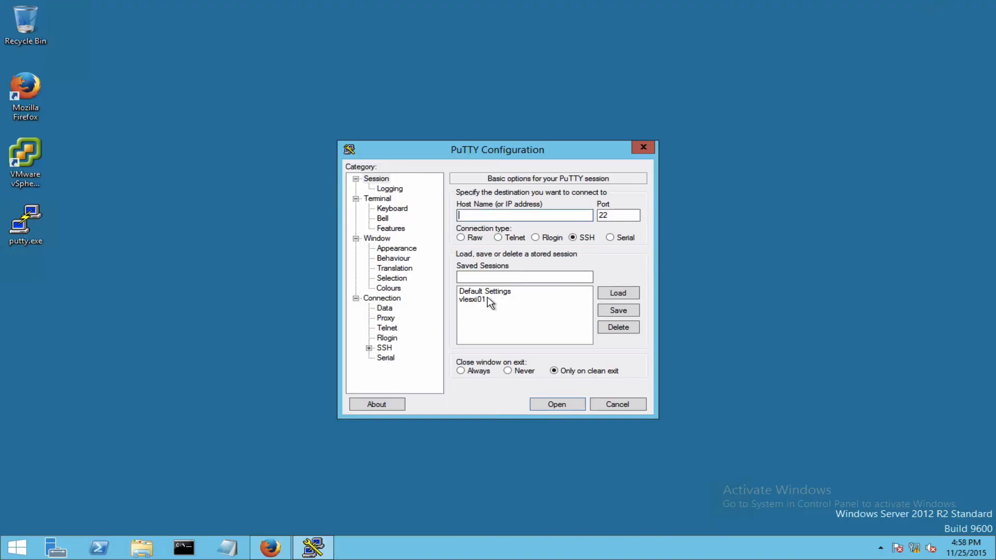
pyautogui.doubleClick(478, 299)
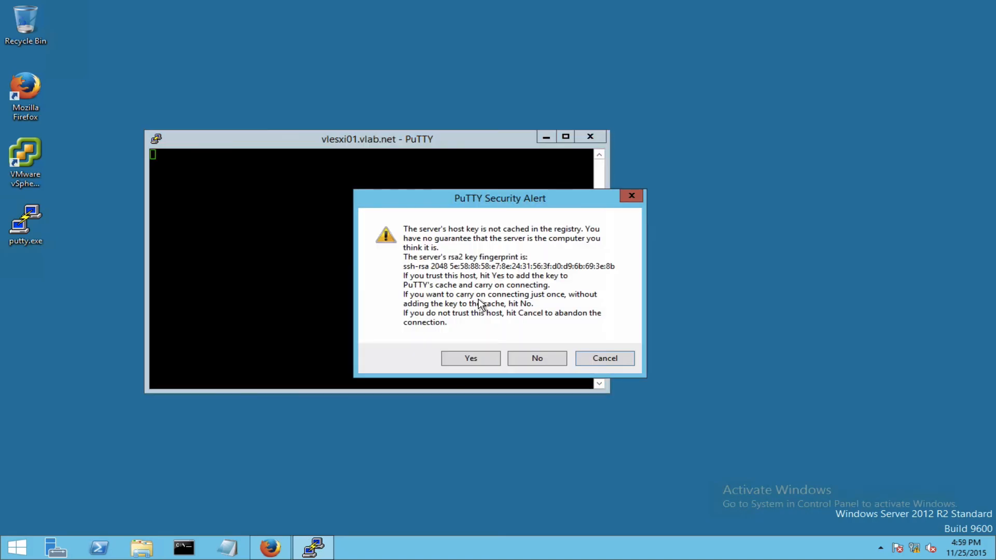
pyautogui.click(468, 358)
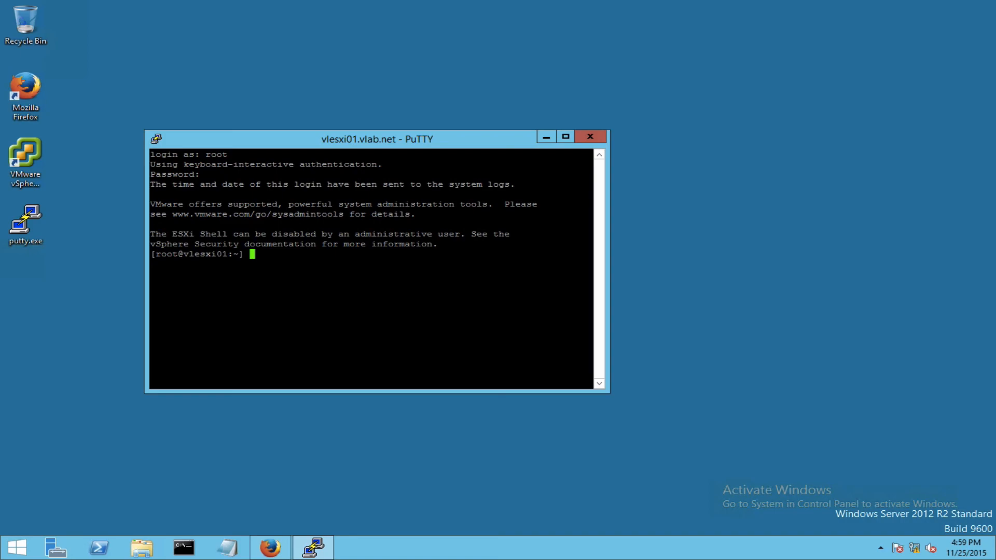
# Step: List the host's directory contents with ls, and start dcui in an enlarged terminal window
pyautogui.write('ls')
pyautogui.press('Return')
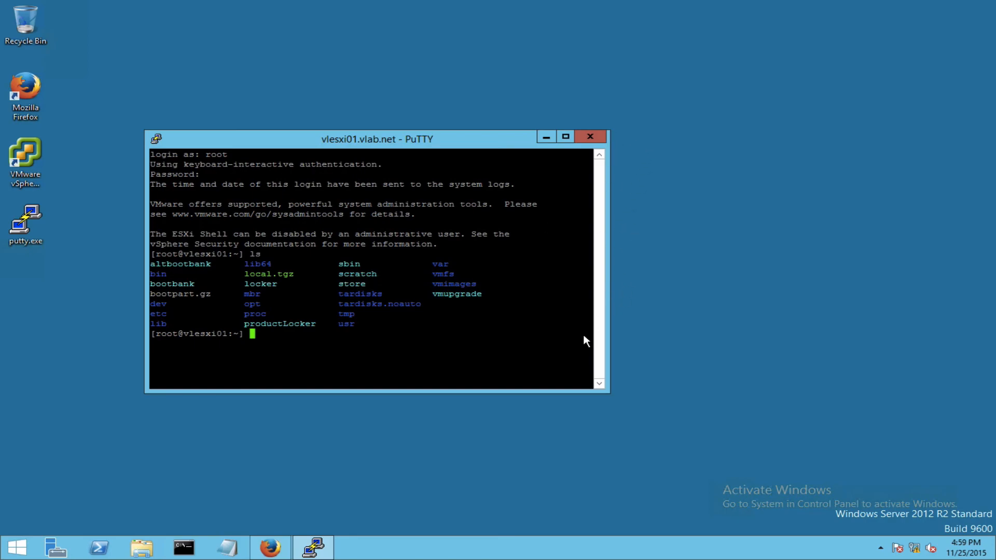
pyautogui.moveTo(609, 392); pyautogui.dragTo(898, 484)
pyautogui.write('dcui')
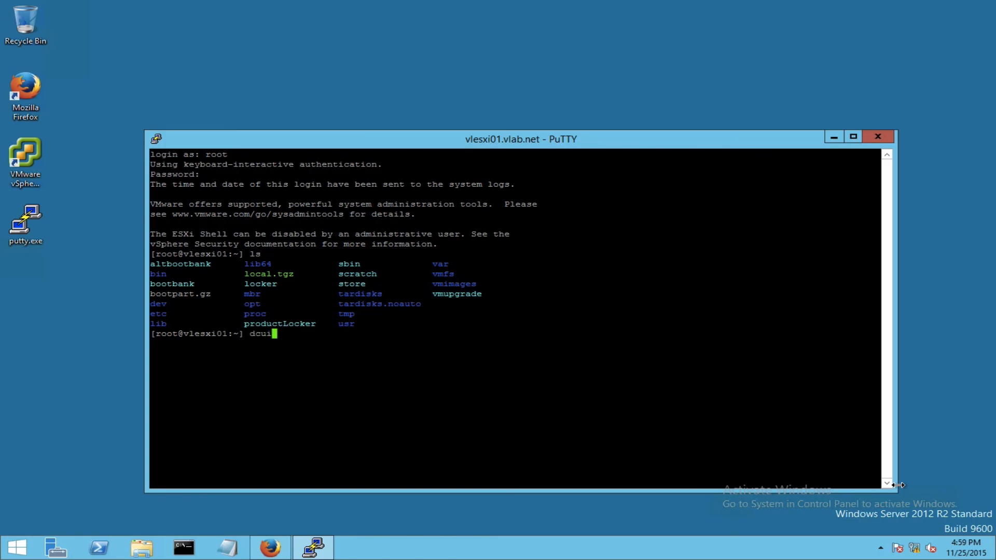
pyautogui.press('Return')
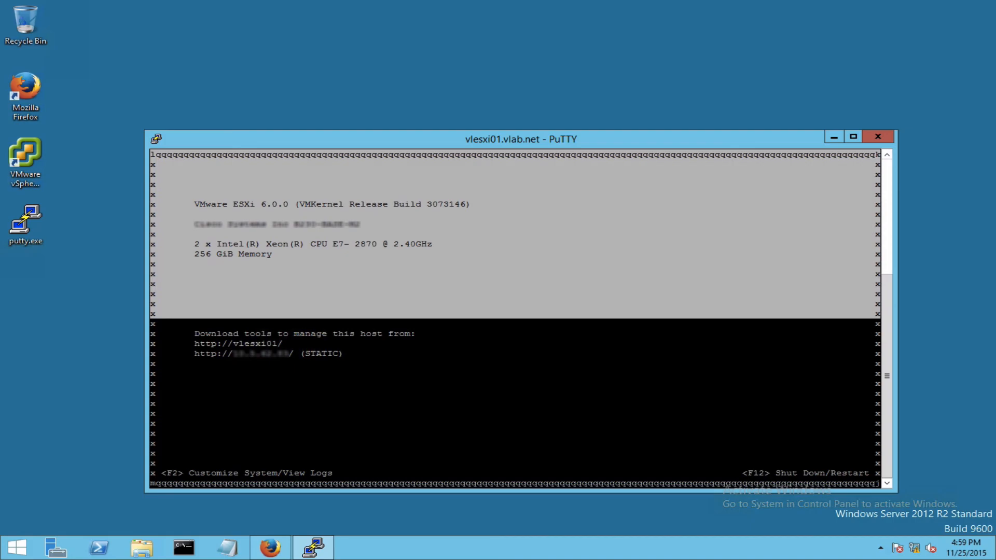
# Step: Open the console's system customization by authenticating as root with the account password
pyautogui.press('F2')
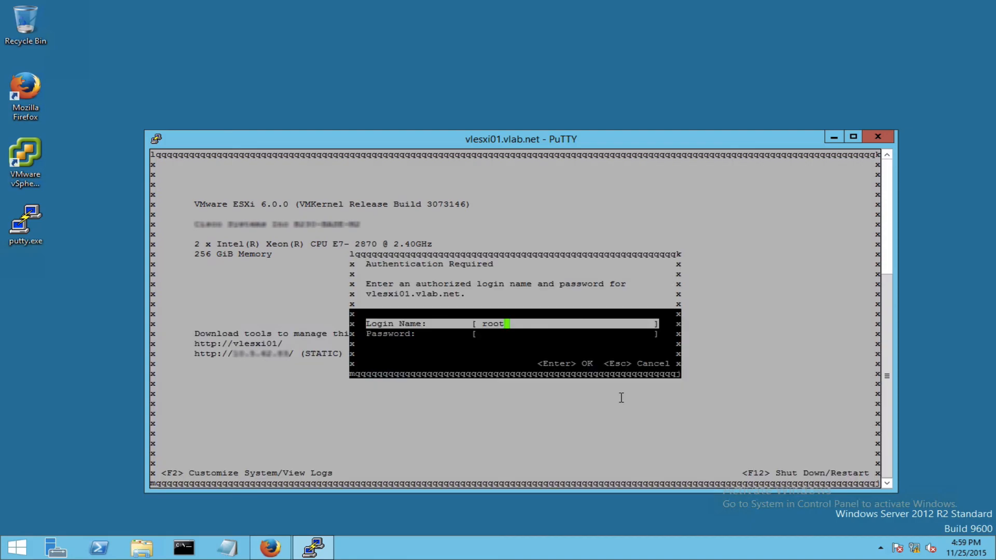
pyautogui.press('Tab')
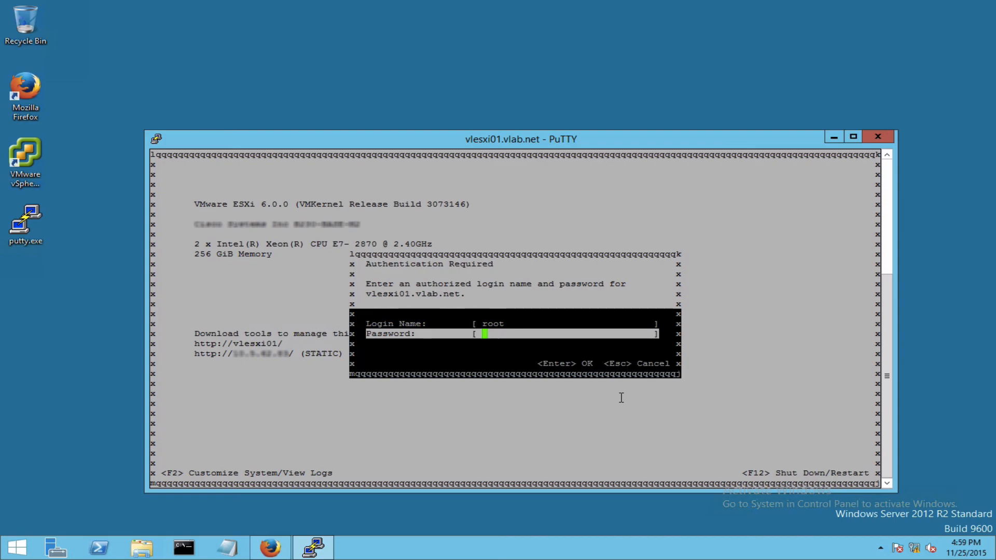
pyautogui.press('Return')
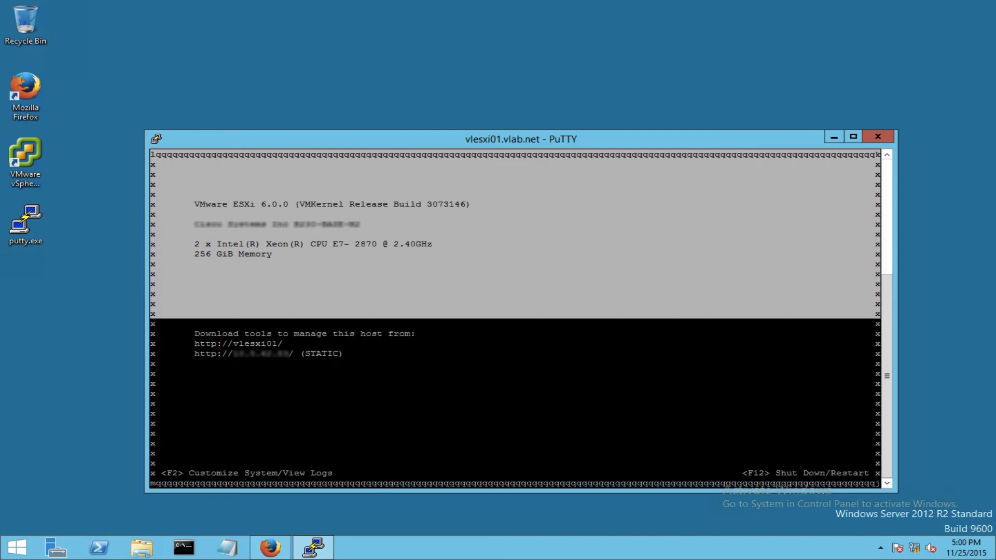
# Step: Open the Troubleshooting Options of the host's System Customization
pyautogui.press('Down')
pyautogui.press('Down')
pyautogui.press('Down')
pyautogui.press('Down')
pyautogui.press('Down')
pyautogui.press('Down')
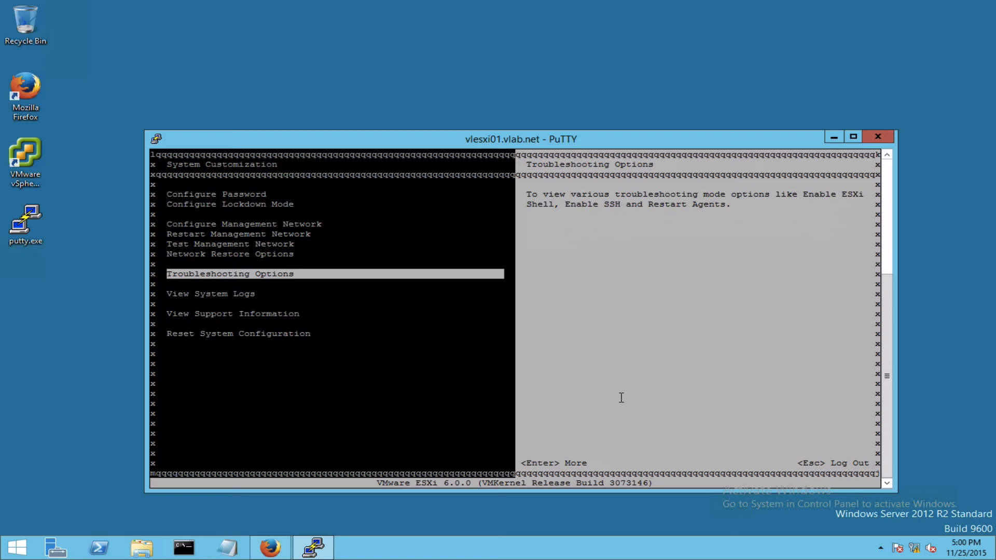
pyautogui.press('Return')
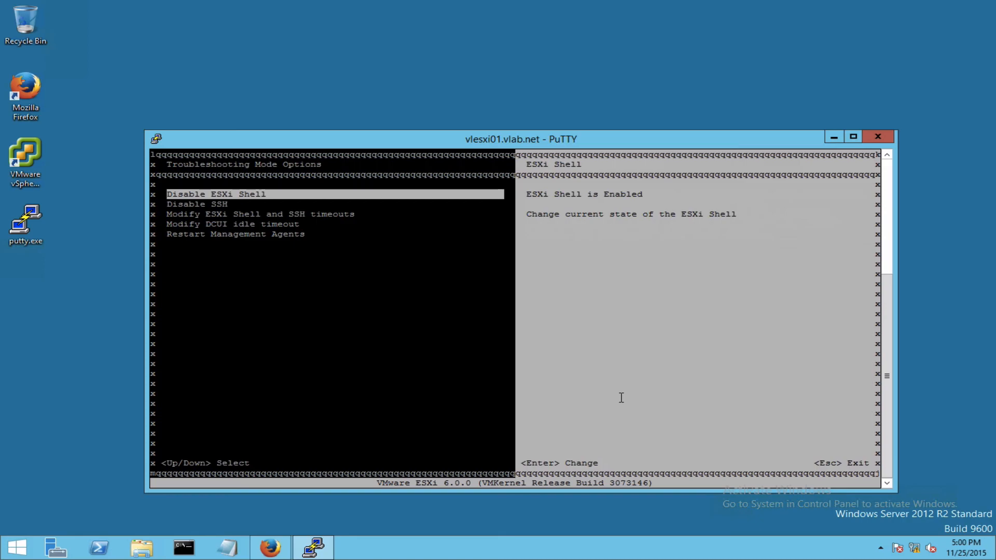
# Step: Disable the ESXi Shell in the troubleshooting mode options, enable it again and return to System Customization
pyautogui.press('Down')
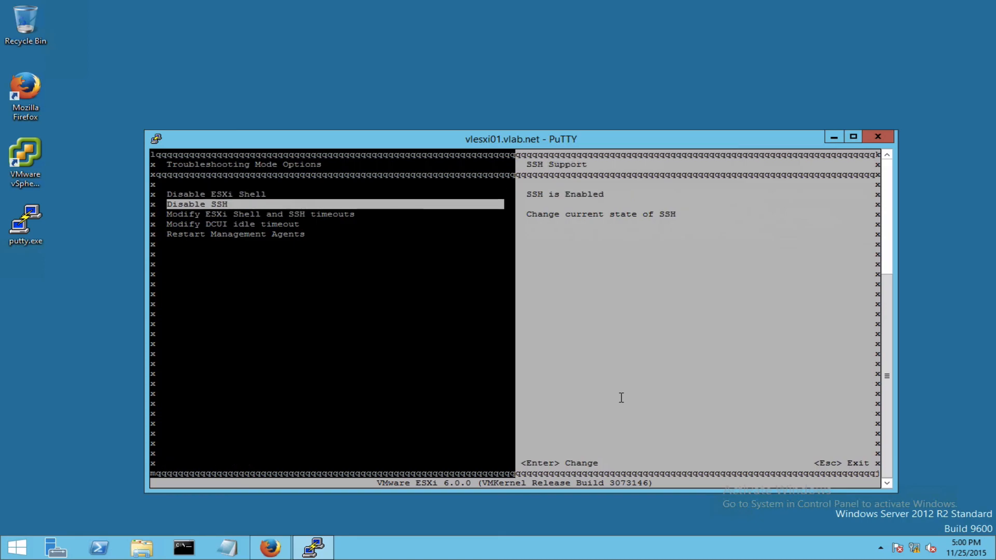
pyautogui.press('Up')
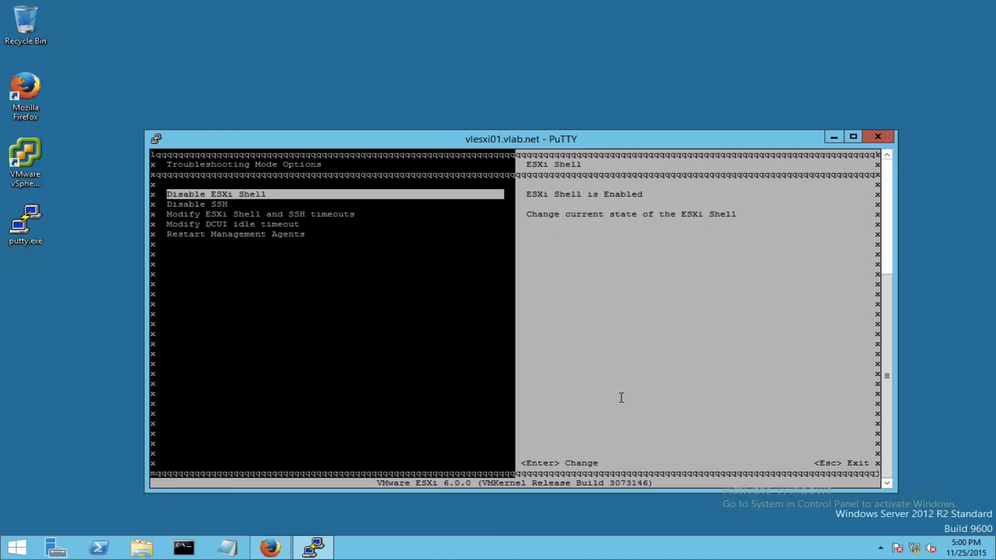
pyautogui.press('Return')
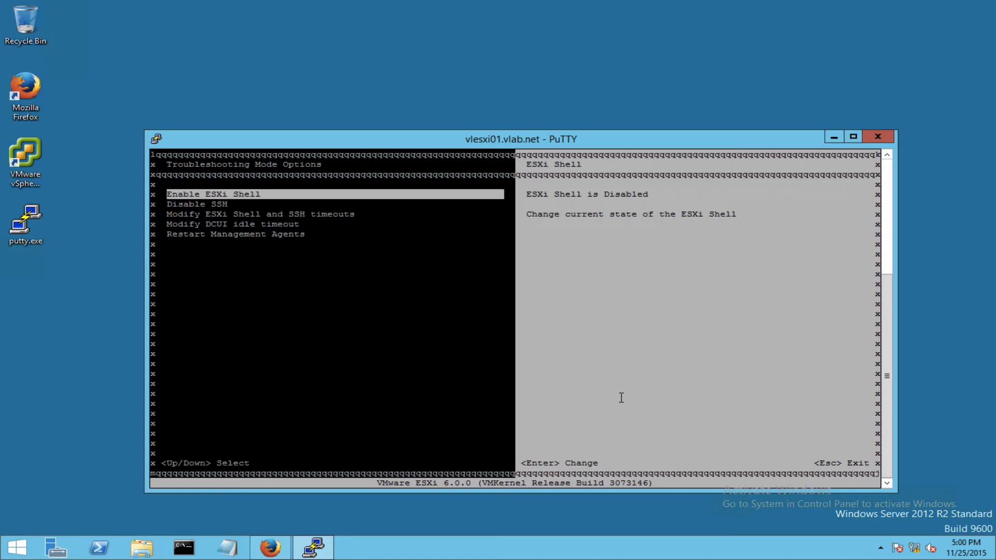
pyautogui.press('Return')
pyautogui.press('Escape')
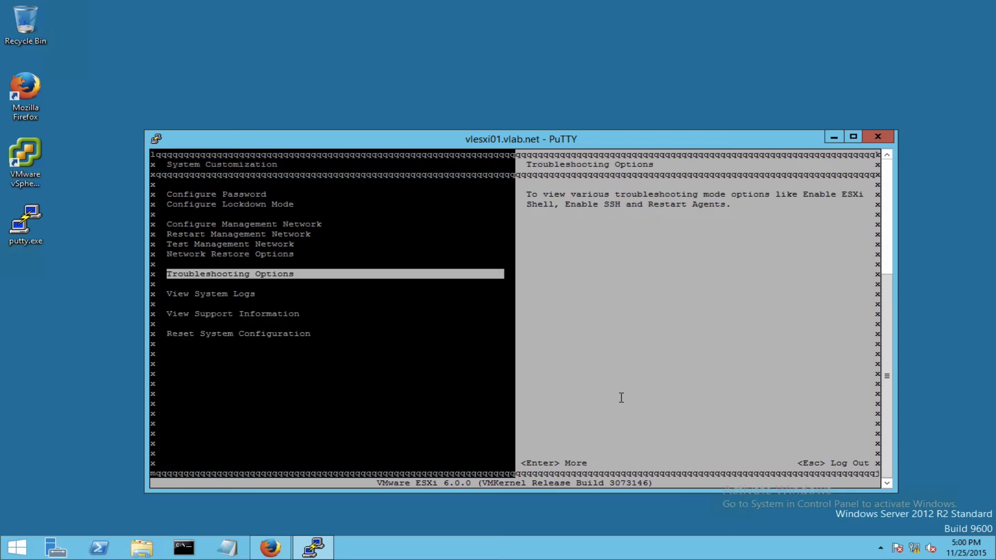